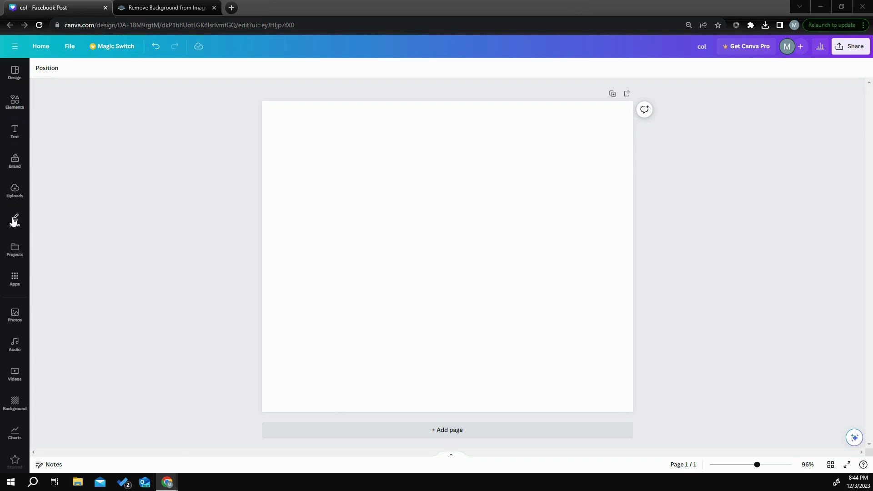
- Add the uploaded photo collage to the blank page and size it over the lower-right area
click(9, 201)
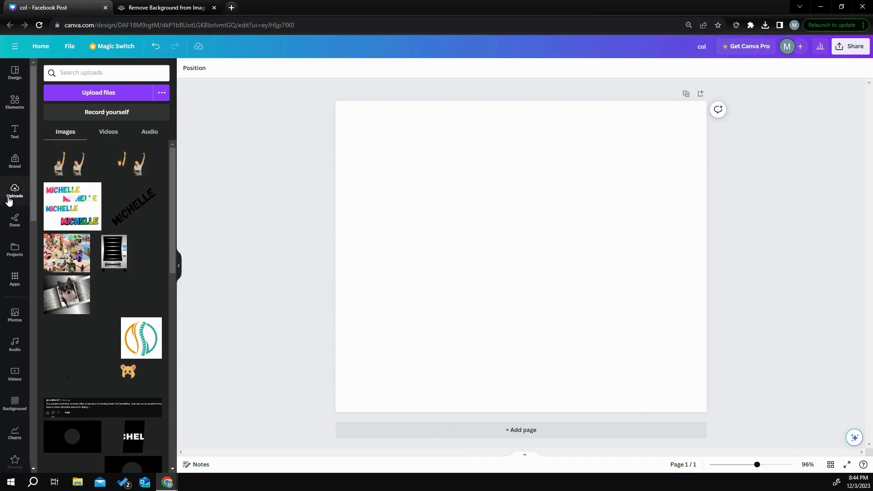
click(59, 258)
drag(484, 246, 418, 190)
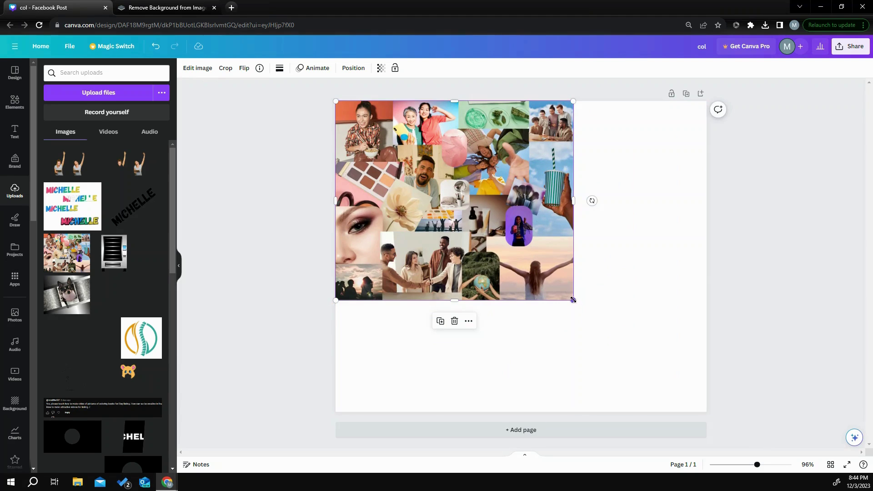
drag(573, 300, 683, 376)
drag(640, 316, 644, 321)
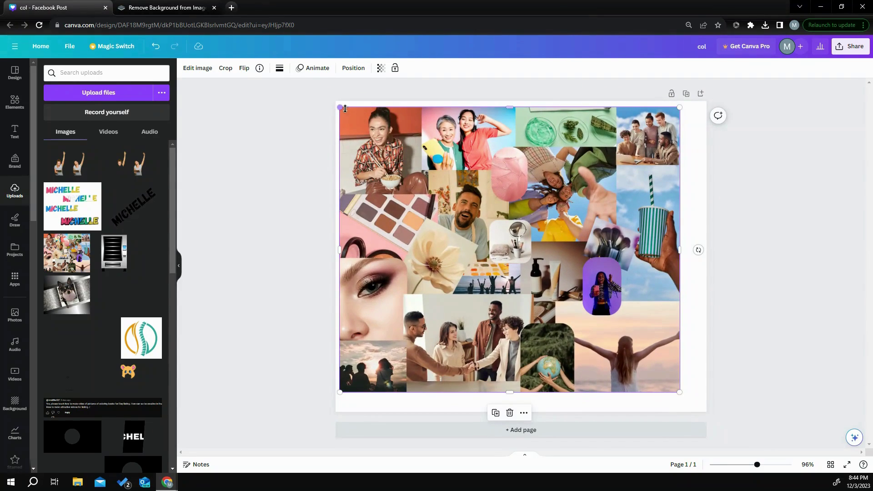
drag(341, 108, 452, 201)
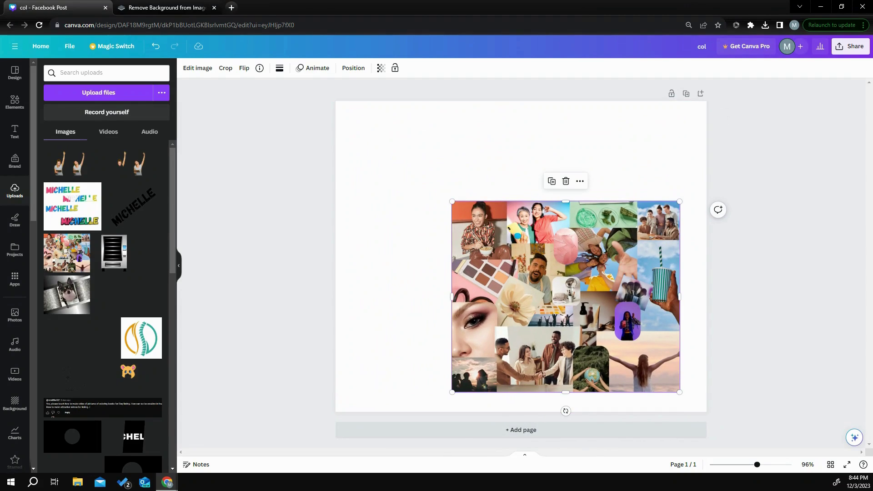
- Add the M frame at the upper left and the 2 frame from recently used elements
click(20, 106)
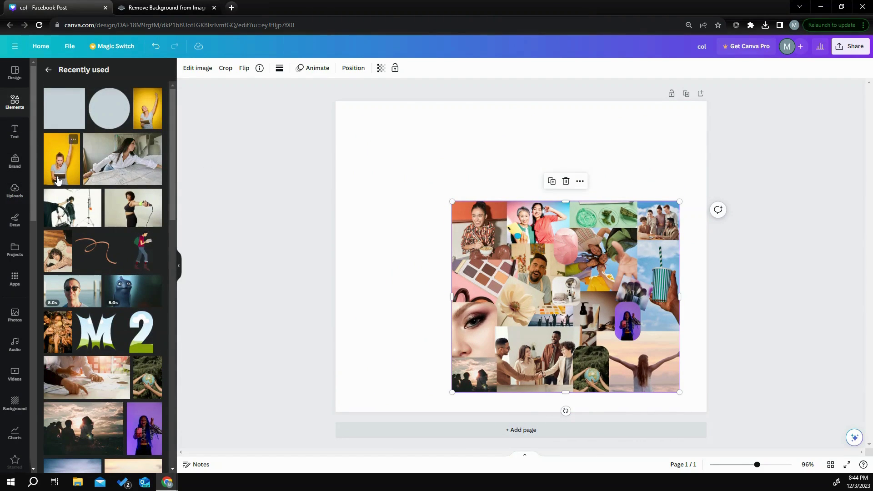
click(87, 326)
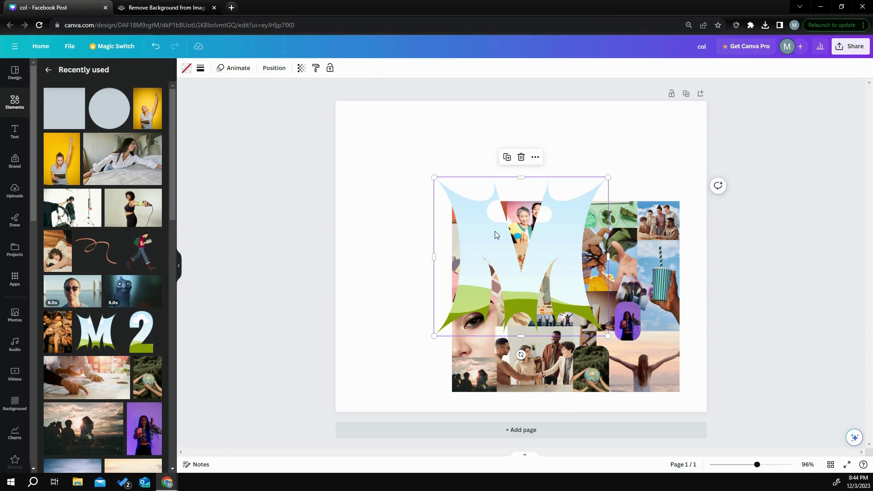
drag(494, 231, 405, 179)
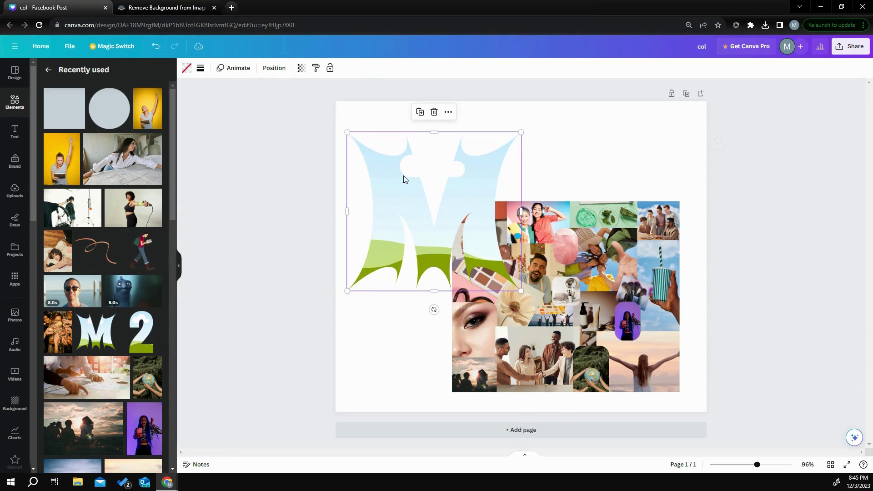
click(141, 332)
- Bring the collage to the front and drop it into the 2 frame
right_click(643, 253)
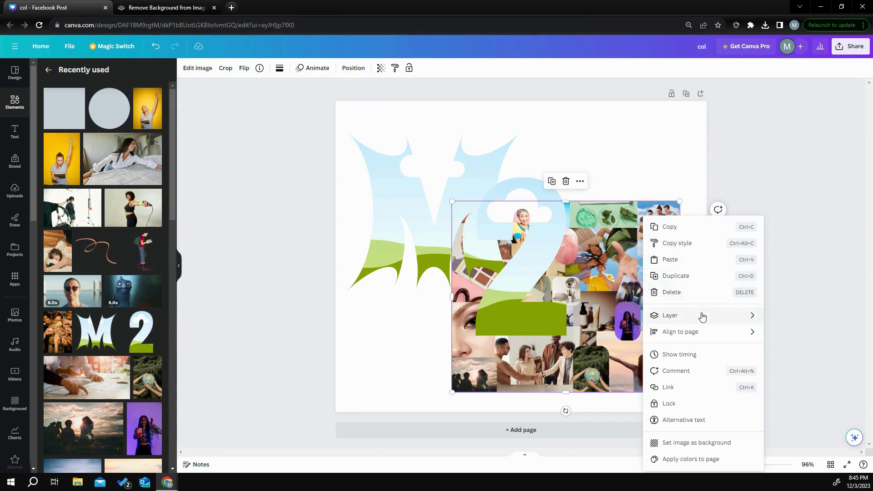
mouse_move(651, 315)
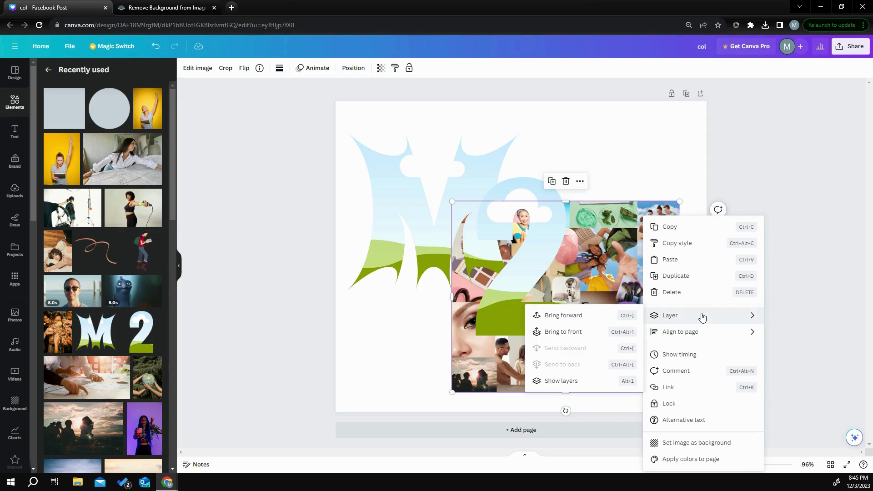
click(564, 332)
drag(548, 286, 477, 253)
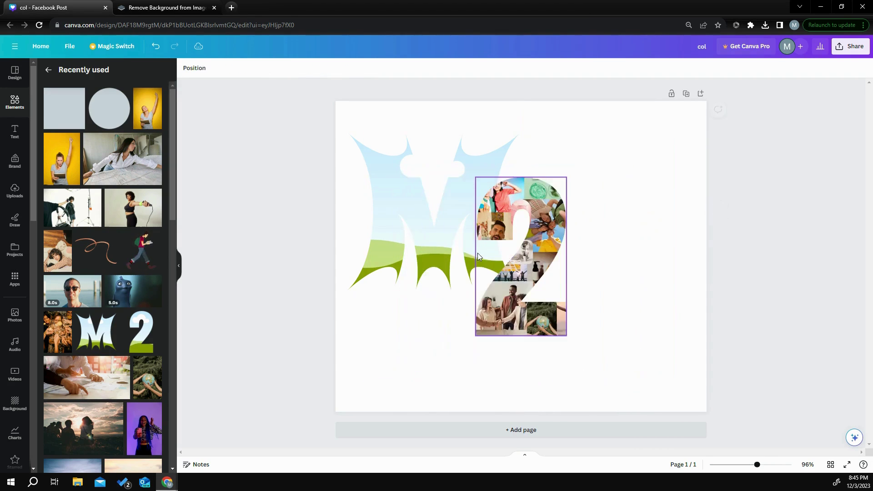
- Fill the M frame with the uploaded collage, then shift and enlarge the photo inside it
click(11, 190)
drag(67, 253, 396, 221)
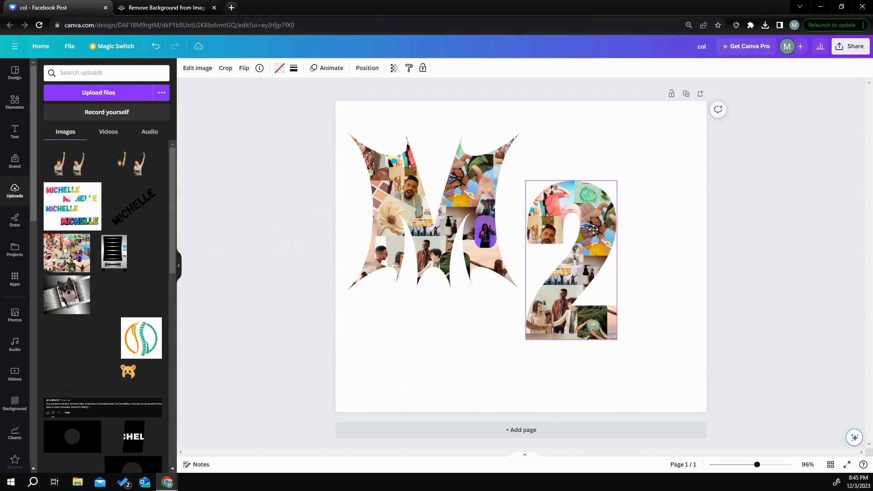
double_click(476, 209)
drag(474, 205, 467, 204)
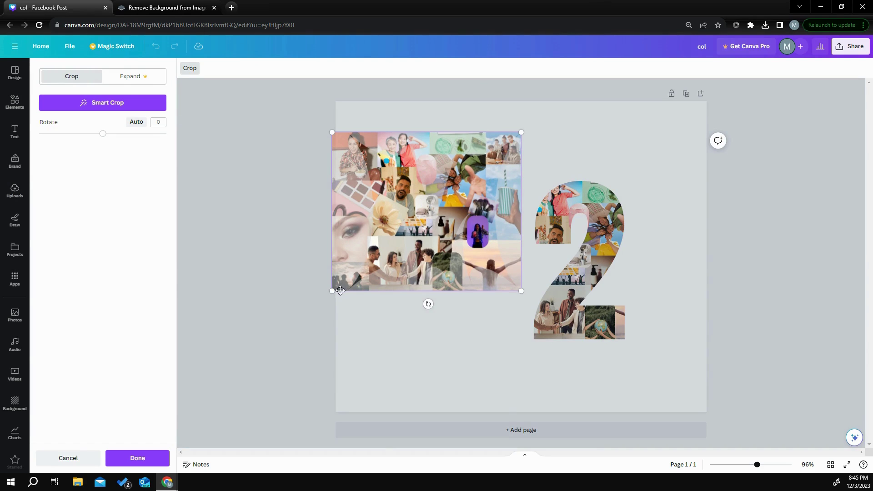
drag(333, 290, 263, 349)
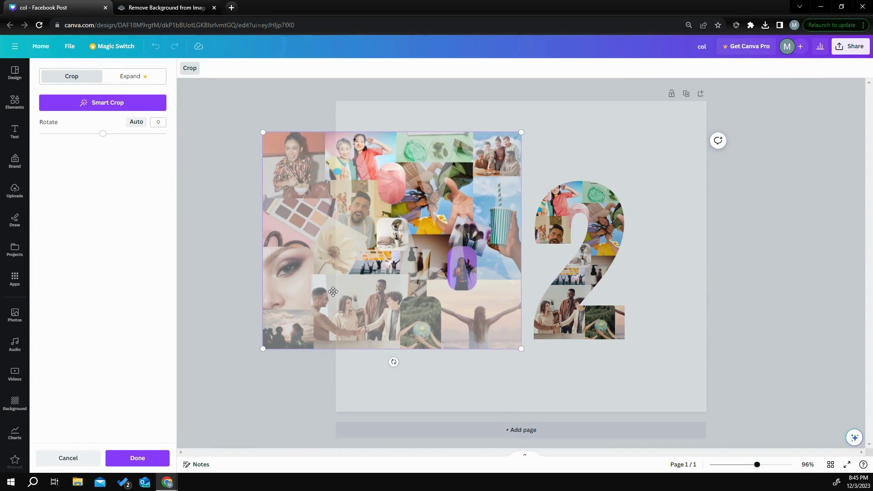
- Shift and enlarge the collage inside the 2, then move the 2 to the upper right
double_click(600, 251)
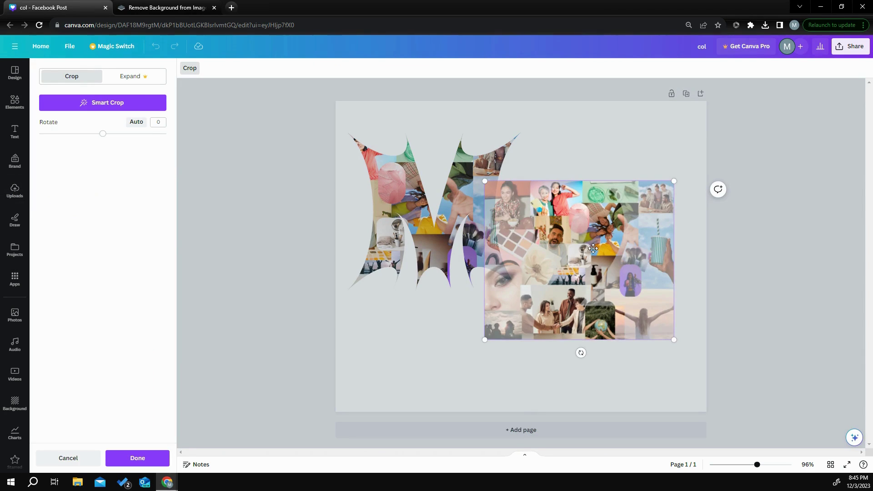
drag(593, 248, 643, 249)
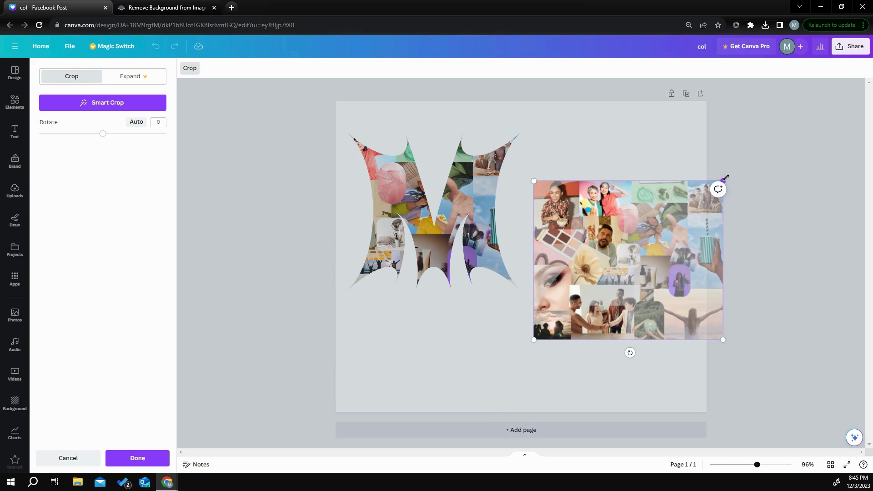
drag(726, 177, 786, 125)
click(493, 328)
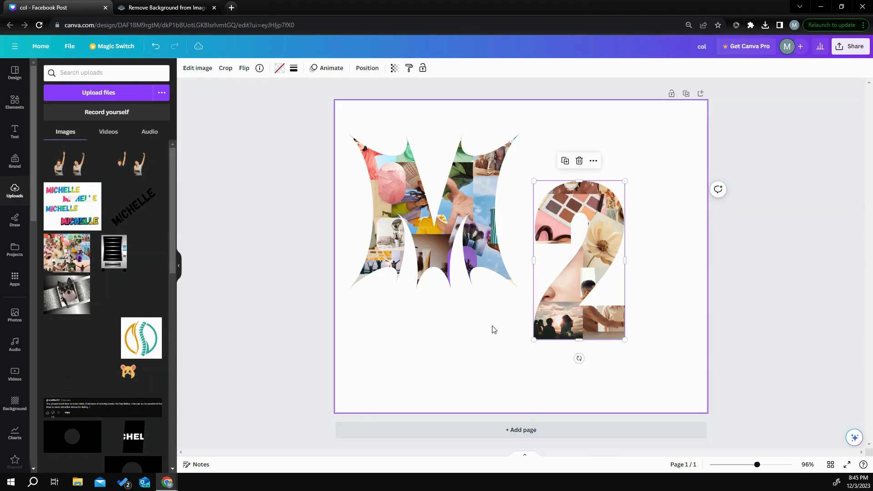
drag(551, 249, 584, 195)
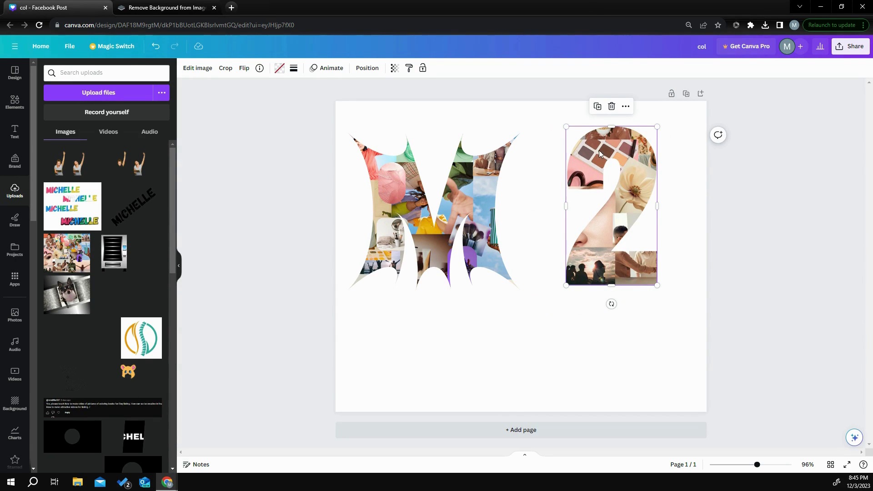
drag(614, 269, 607, 254)
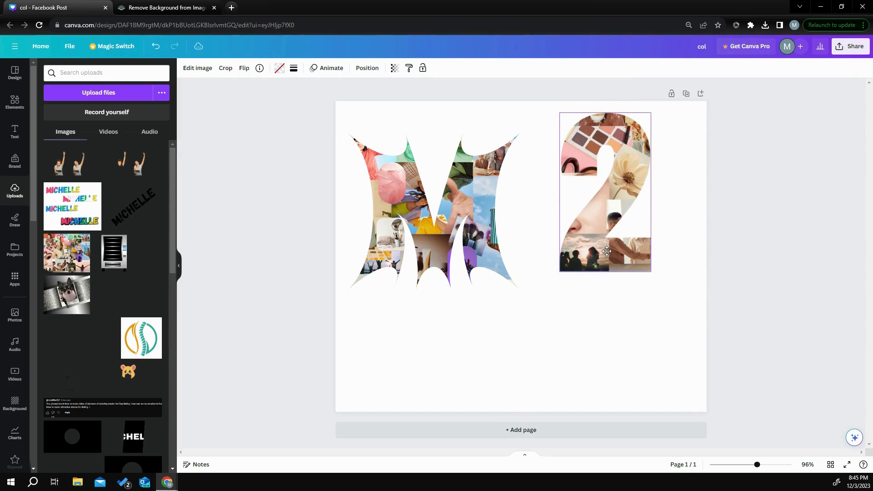
- Delete the whole collage-filled M frame and move the 2 to the page centre
click(436, 233)
drag(435, 233, 454, 225)
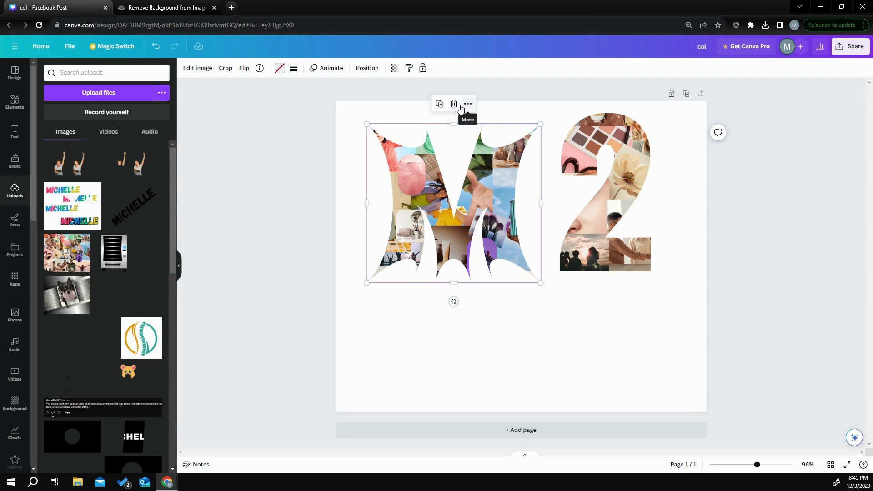
click(454, 104)
click(457, 140)
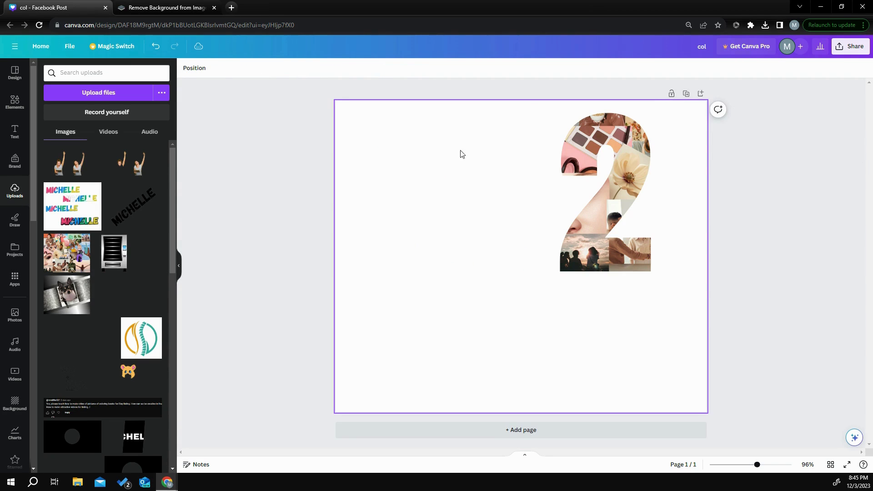
drag(626, 207, 544, 259)
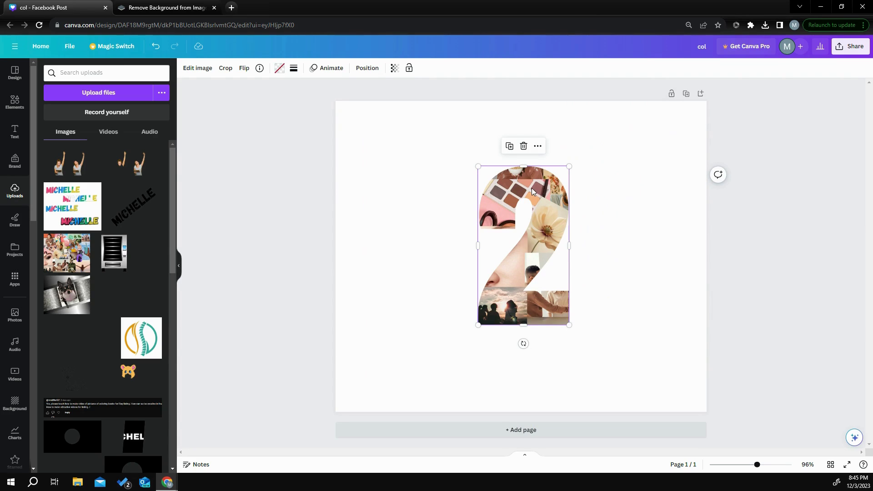
- Detach the collage from the 2 frame and delete the detached image
click(537, 146)
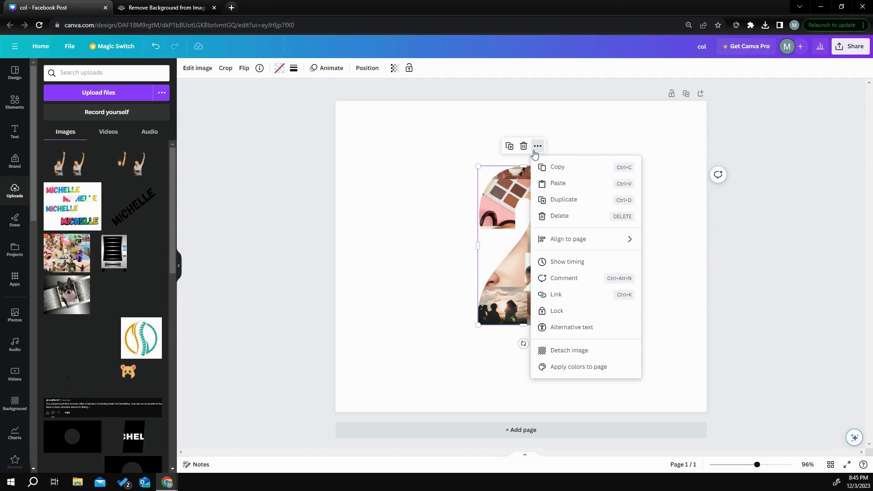
click(574, 351)
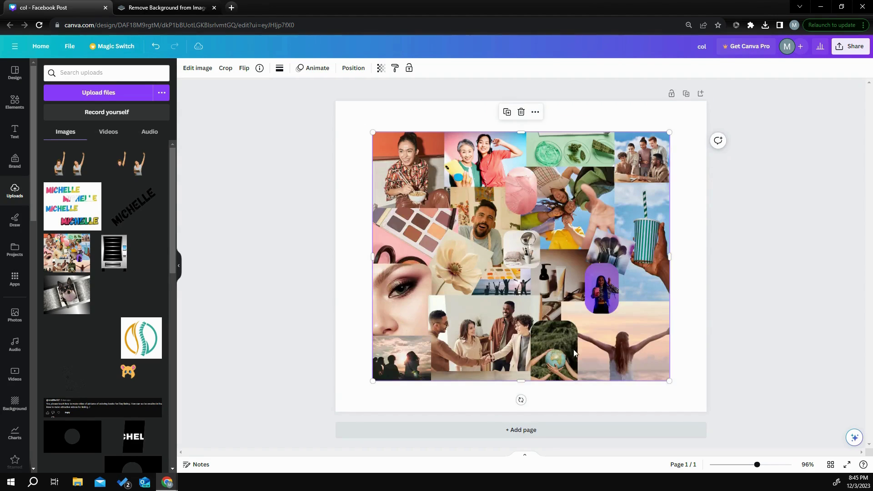
click(521, 112)
- Enlarge the empty 2 frame upward-right and downward-left
click(493, 199)
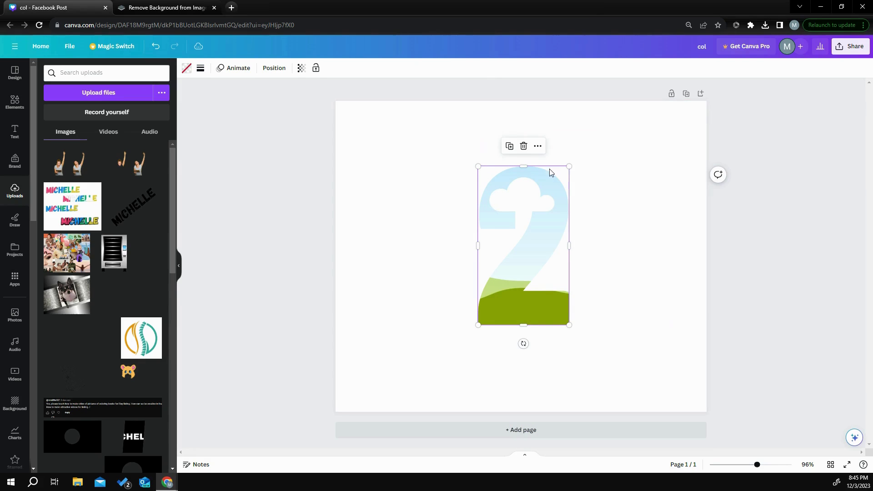
drag(569, 166, 595, 133)
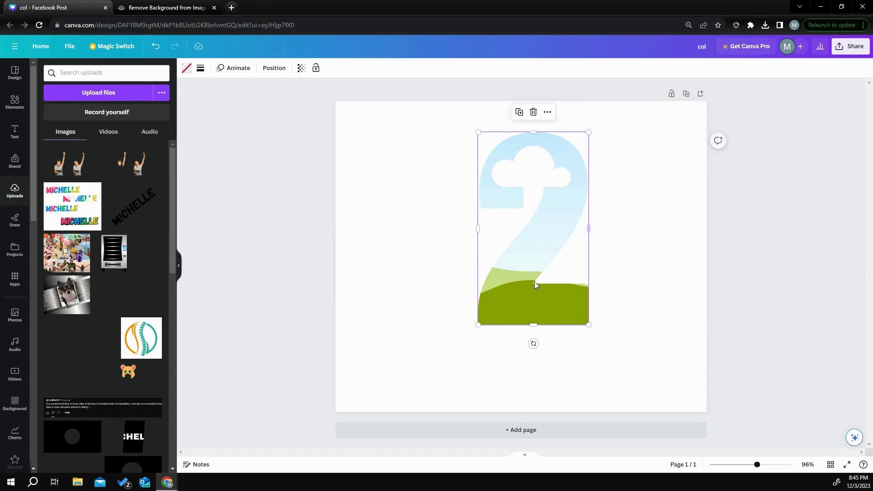
drag(477, 325, 458, 361)
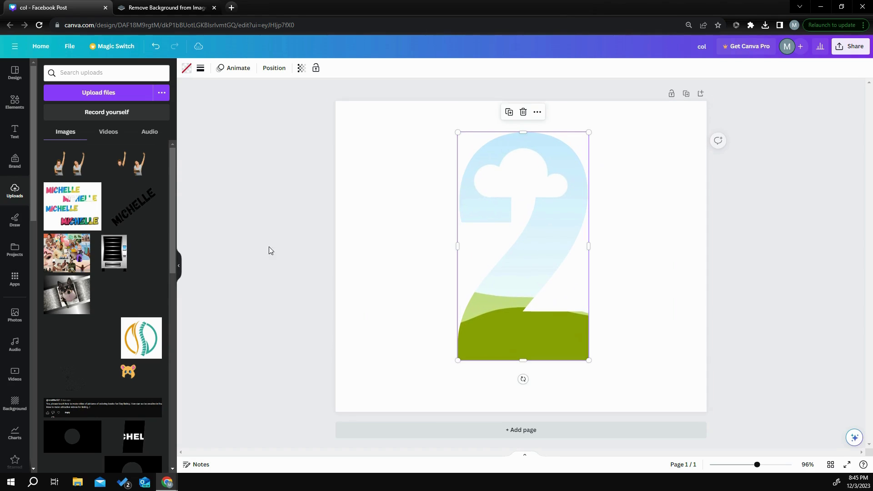
- Add a small floral food stock photo to the left of the 2, then lock the 2 frame
click(13, 321)
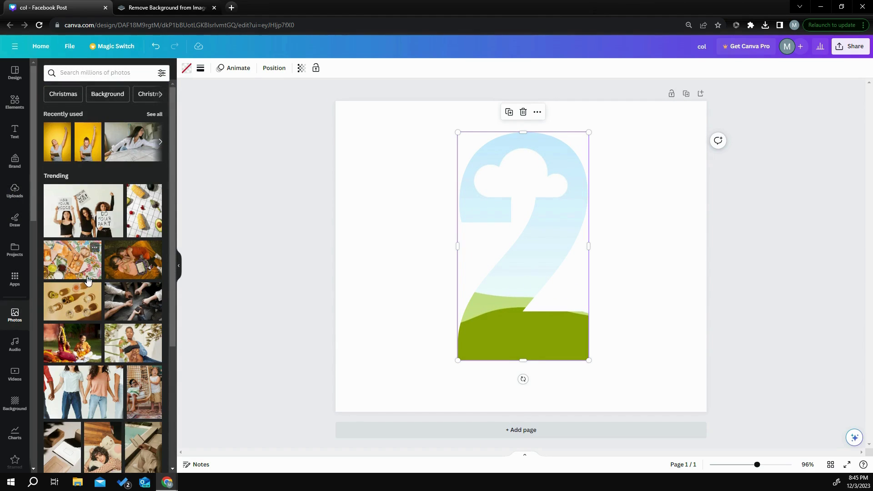
scroll(88, 281, down, 1)
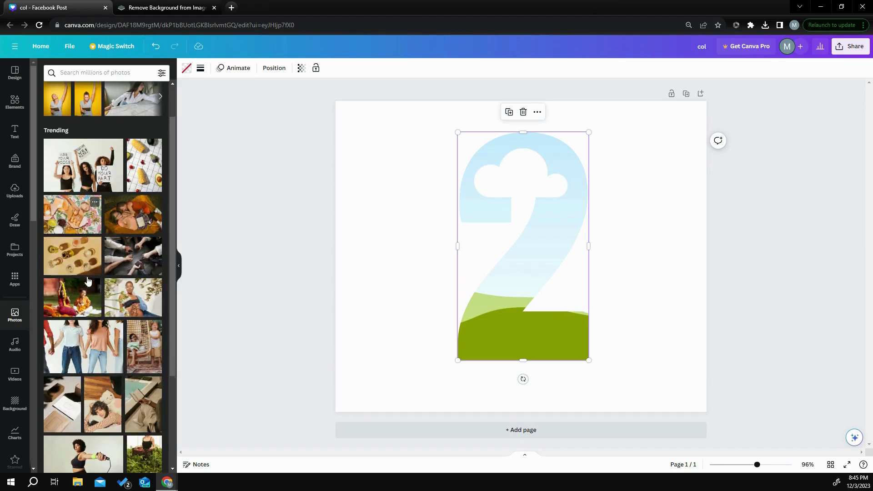
click(78, 220)
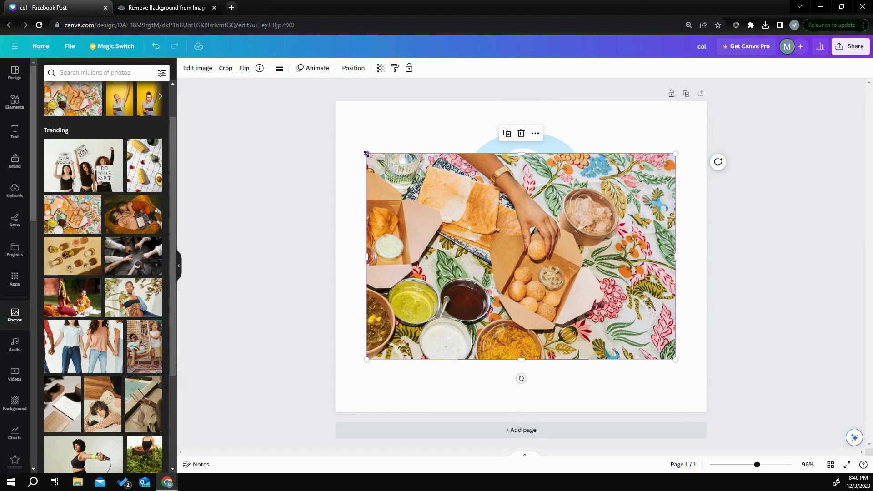
drag(367, 153, 582, 270)
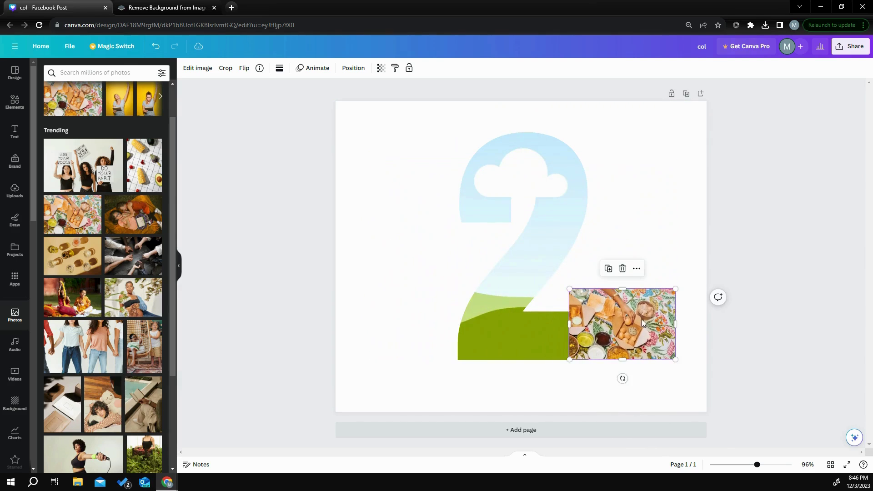
drag(642, 322, 435, 264)
click(496, 191)
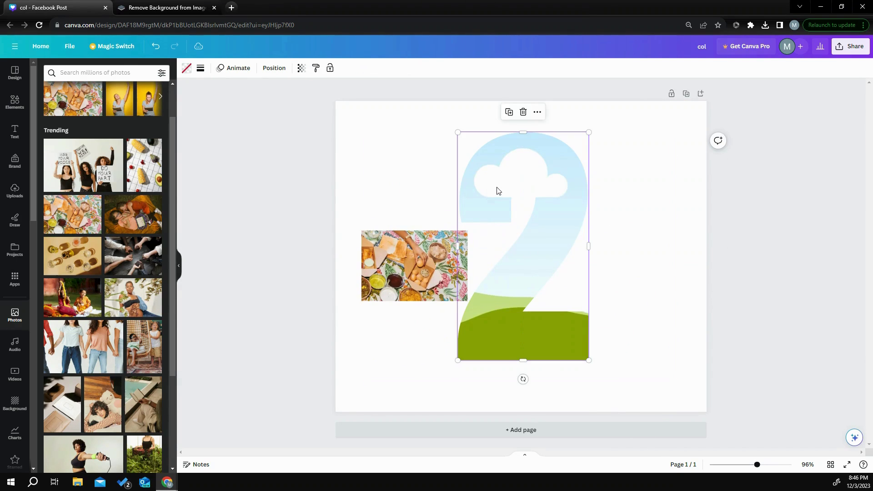
click(330, 69)
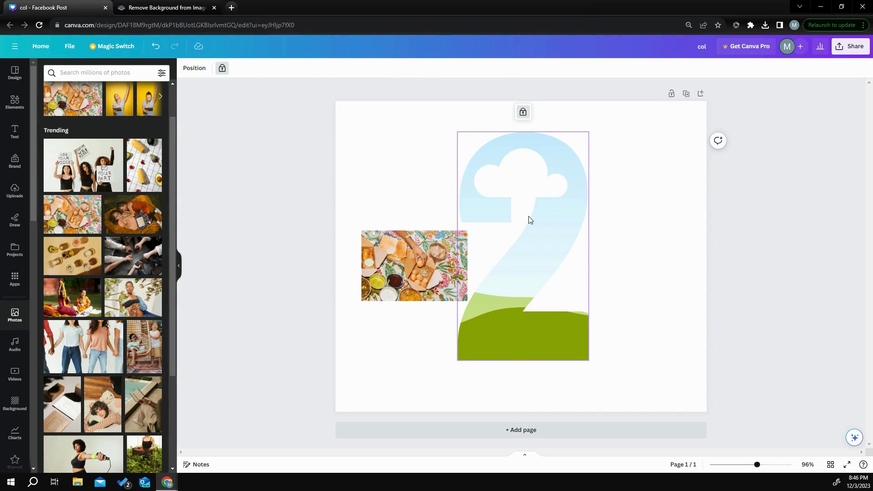
- Unlock the 2, fill it solid black, and move the food photo onto it
click(523, 112)
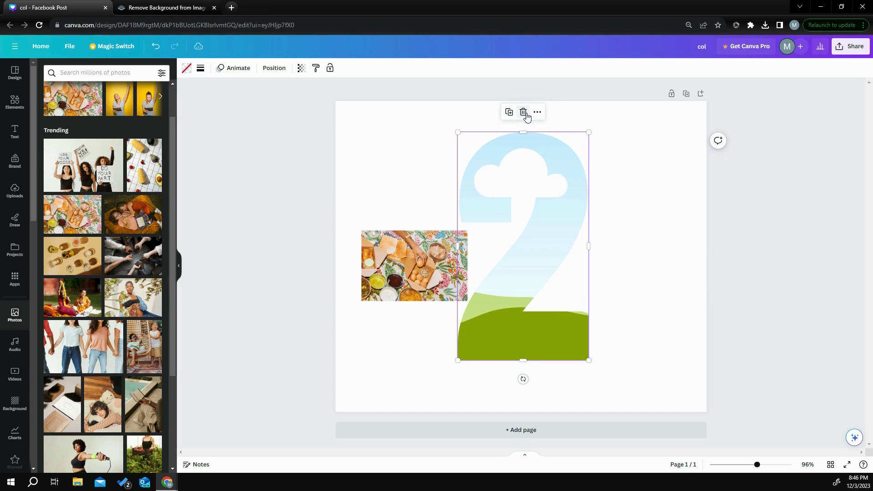
click(187, 69)
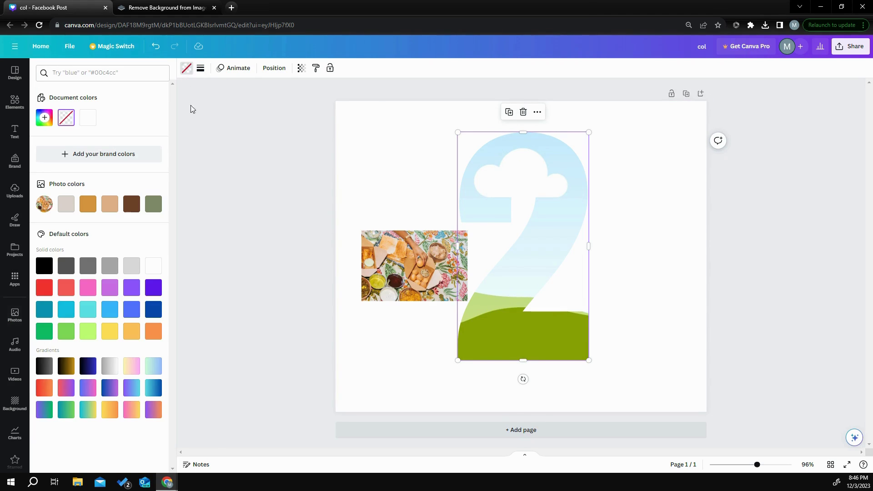
click(44, 266)
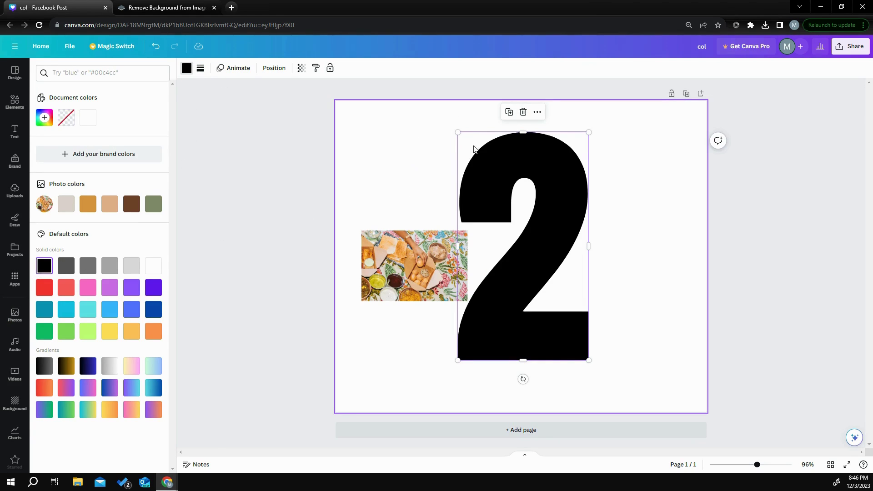
click(349, 142)
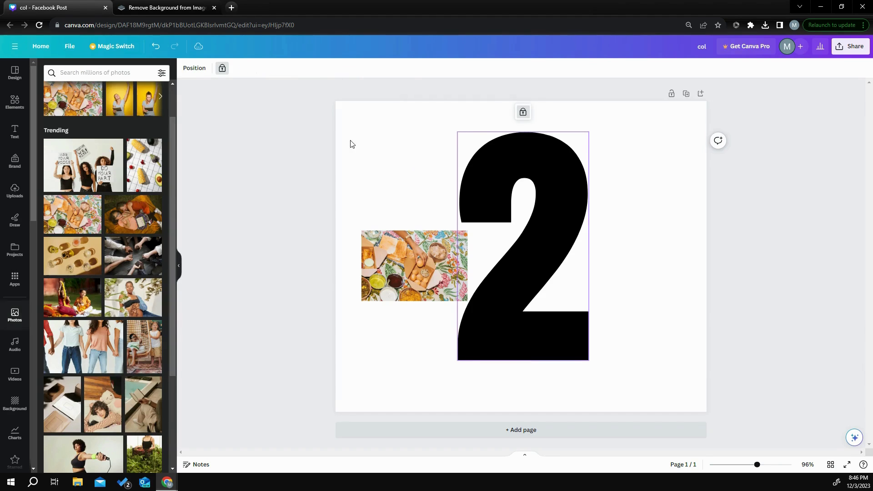
drag(391, 280, 474, 204)
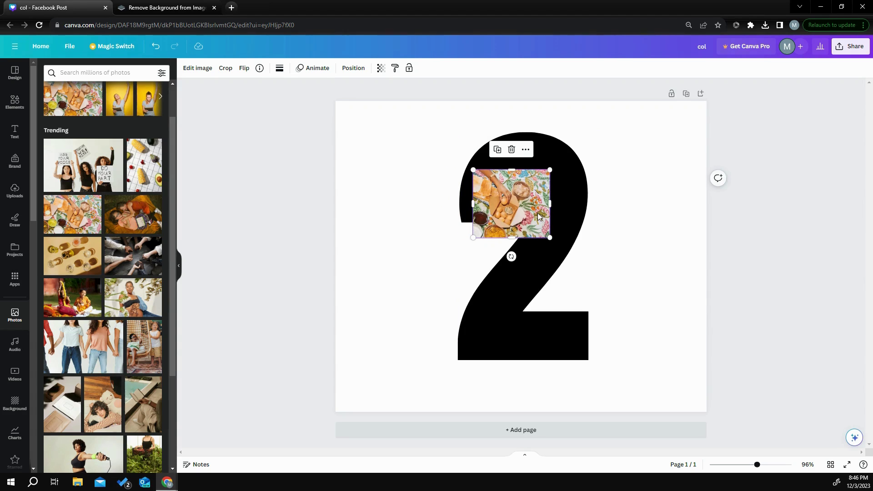
- Crop the food photo's right side and round its corners
drag(550, 203, 529, 203)
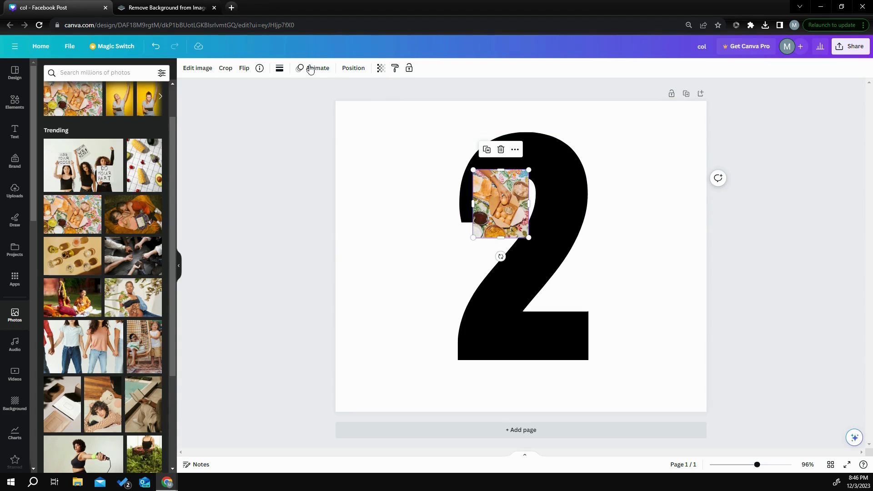
click(281, 68)
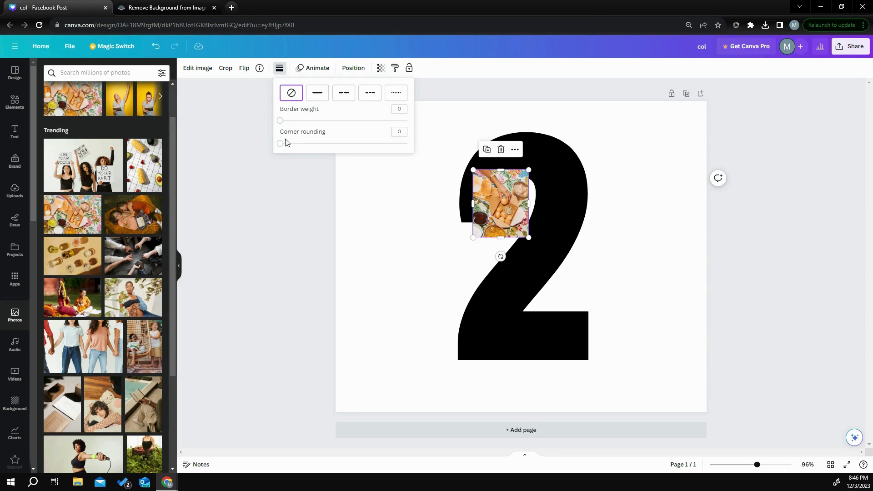
drag(280, 143, 296, 144)
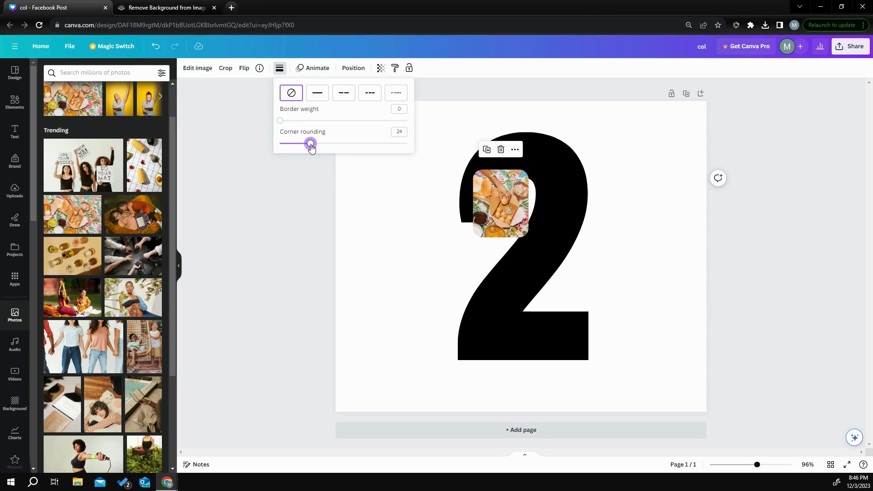
- Move the food photo up-left on the 2 and tilt it about 25 degrees
drag(498, 223, 483, 216)
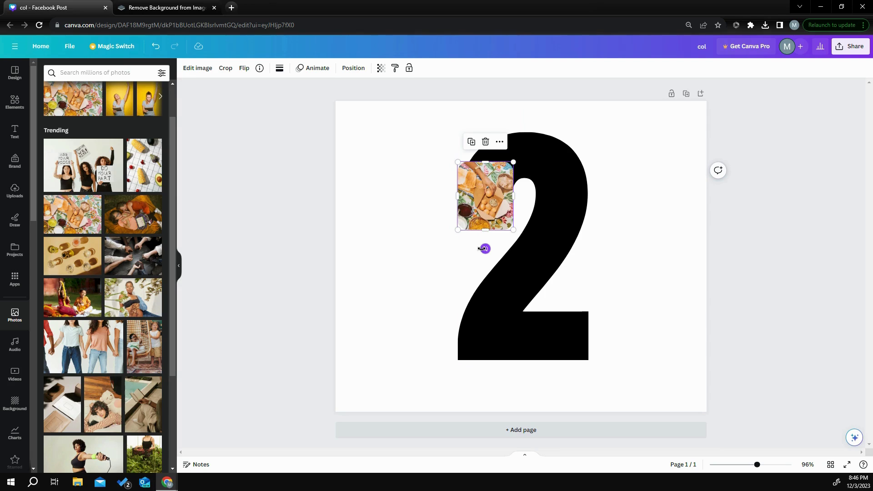
drag(486, 249, 503, 246)
drag(488, 210, 482, 206)
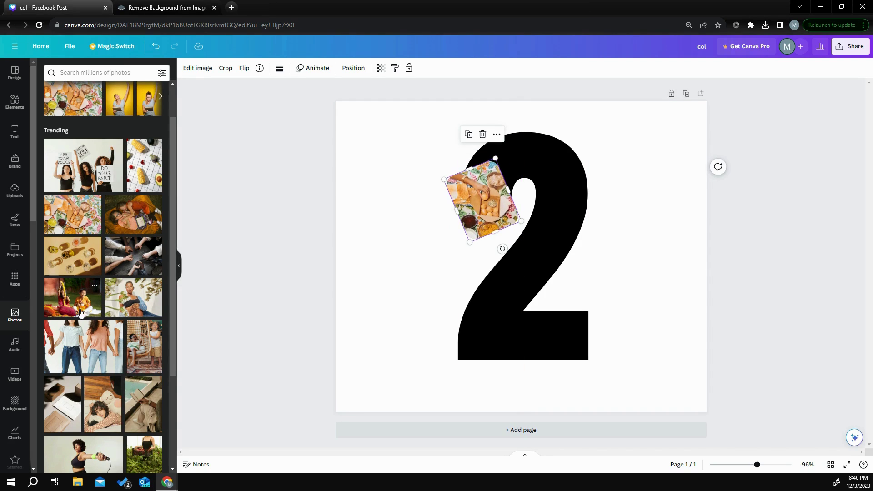
- Add the woman-with-flowers photo and crop it to a slim portrait
click(130, 306)
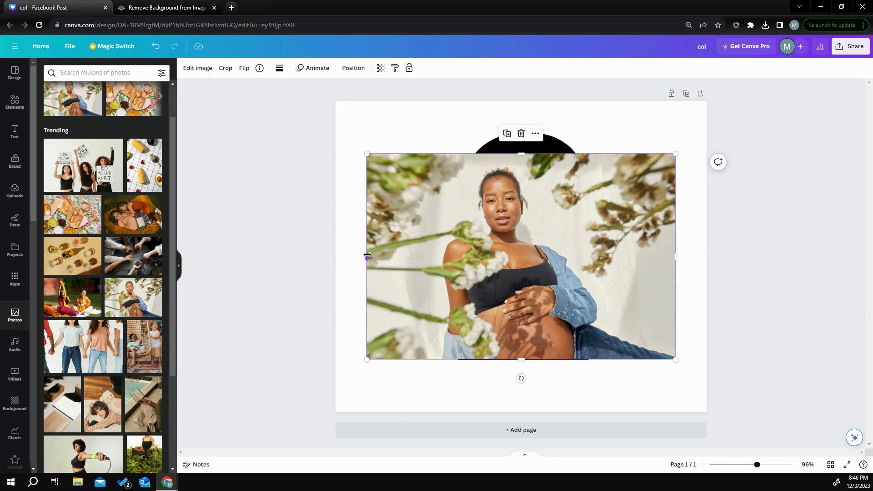
drag(368, 256, 476, 257)
drag(574, 360, 571, 252)
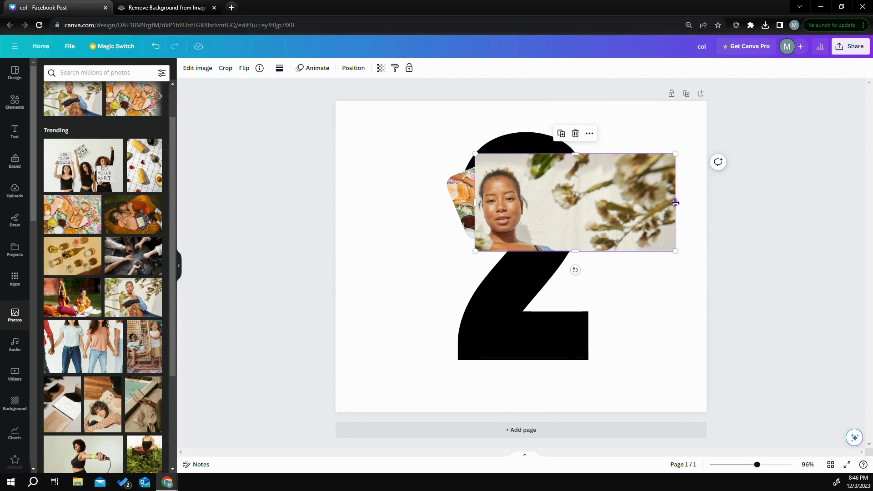
drag(676, 203, 534, 207)
drag(508, 155, 507, 163)
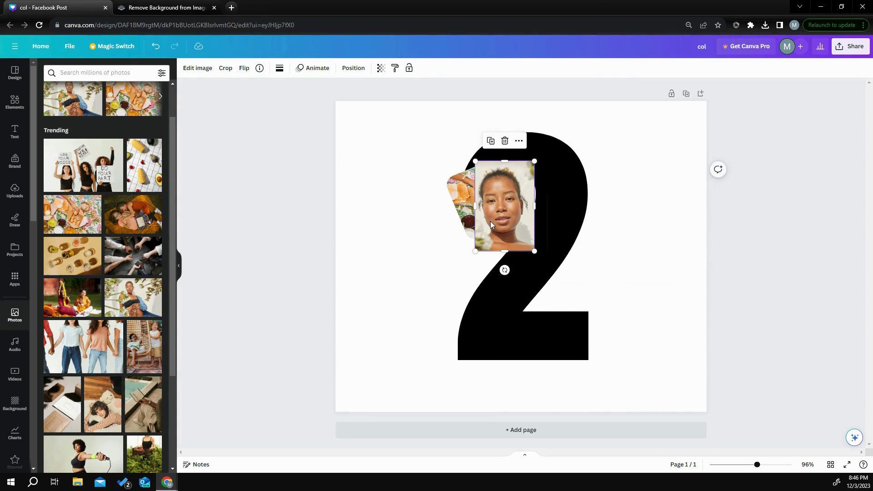
- Place the portrait over the 2 above the food photo, then add the marigold children photo
drag(491, 223, 464, 154)
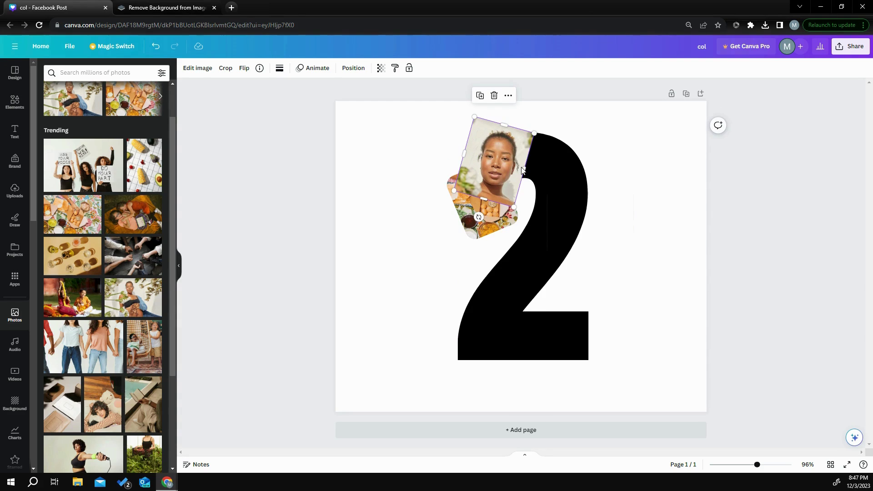
drag(522, 167, 515, 167)
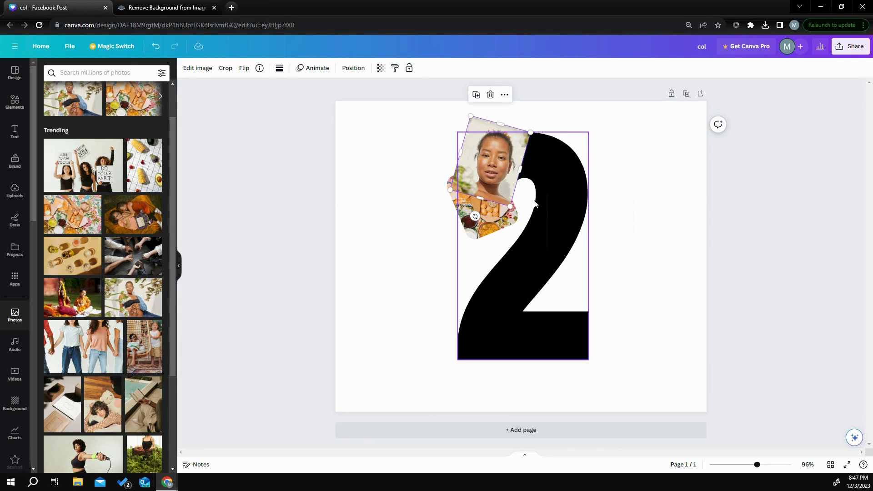
click(81, 306)
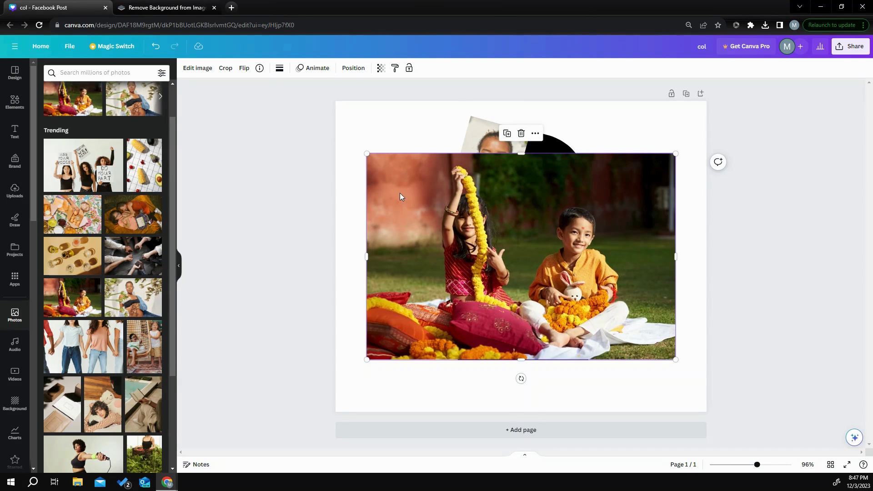
- Shrink the marigold photo onto the 2's base and add a cropped, tilted curly-haired portrait
drag(366, 154, 603, 288)
drag(644, 335, 493, 332)
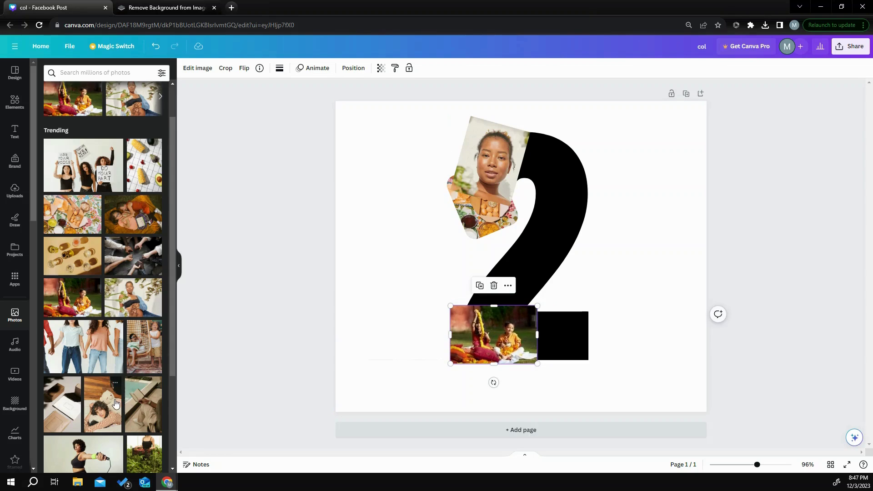
click(115, 403)
drag(525, 131, 525, 242)
drag(509, 273, 564, 161)
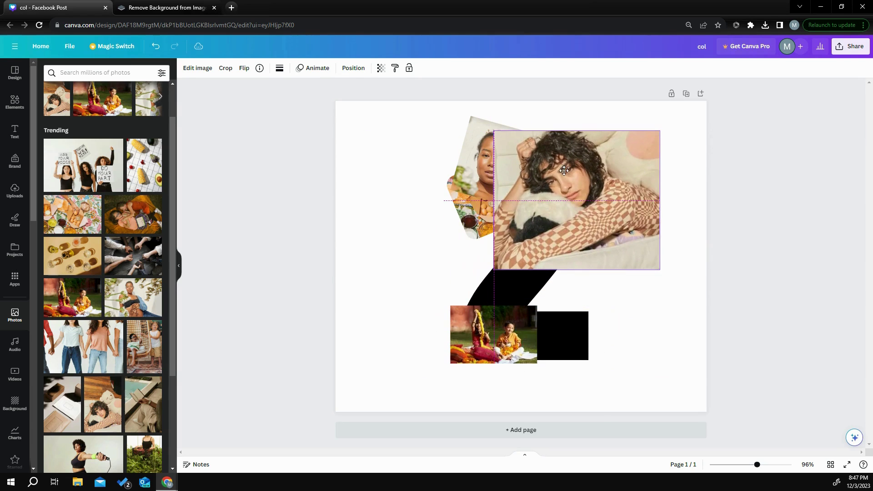
drag(575, 286, 577, 187)
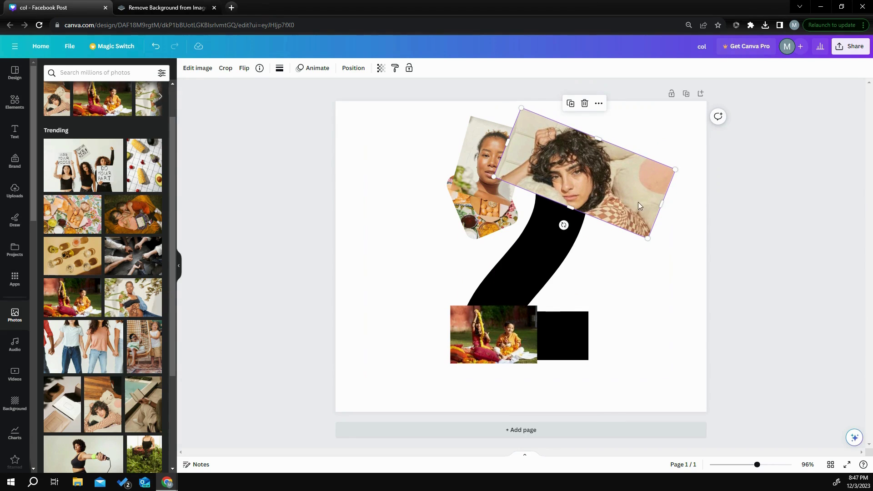
drag(676, 170, 640, 171)
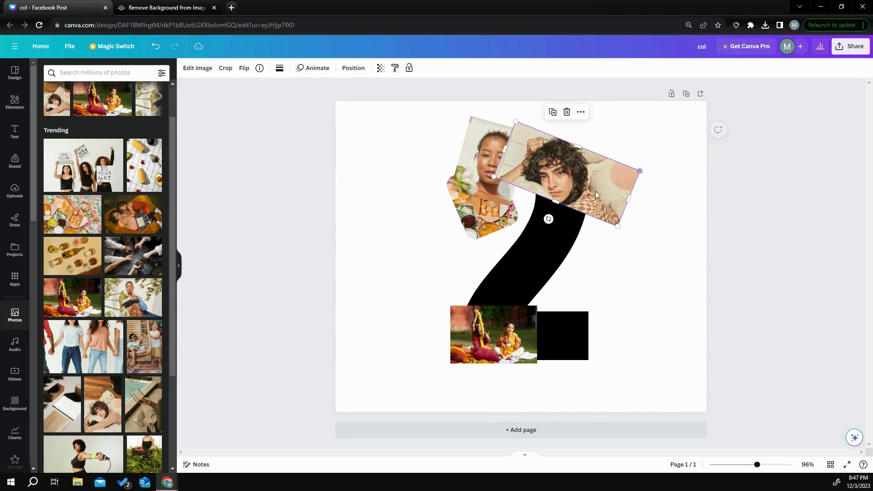
- Add the hand-holding photo on the black 2, rotated about 45 degrees and enlarged diagonally
click(85, 354)
drag(367, 155, 566, 288)
drag(608, 339, 546, 286)
click(565, 332)
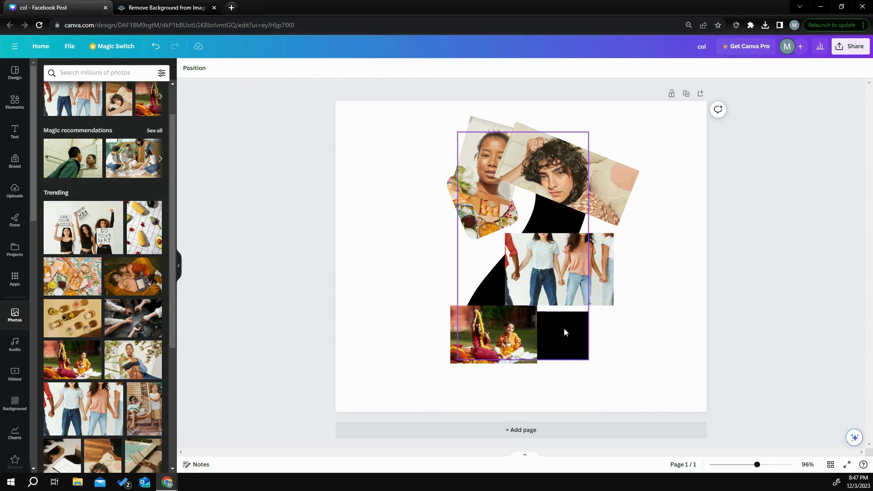
click(558, 304)
drag(560, 322, 565, 258)
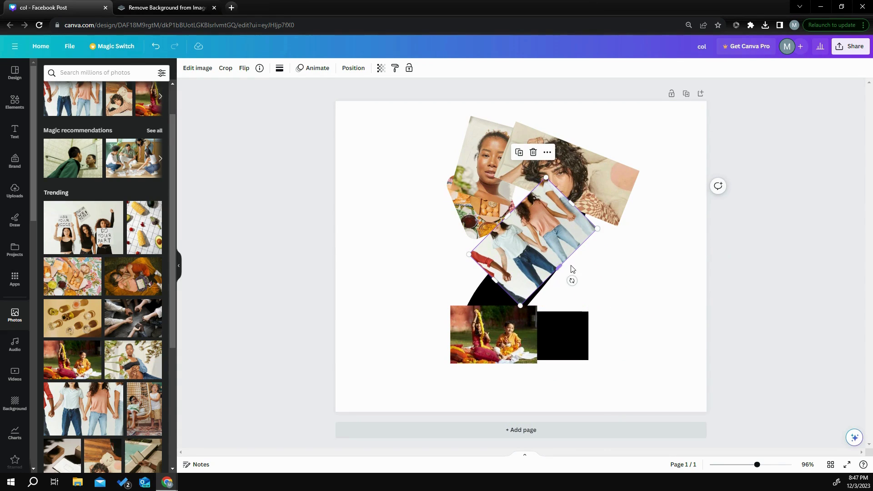
drag(571, 203, 581, 194)
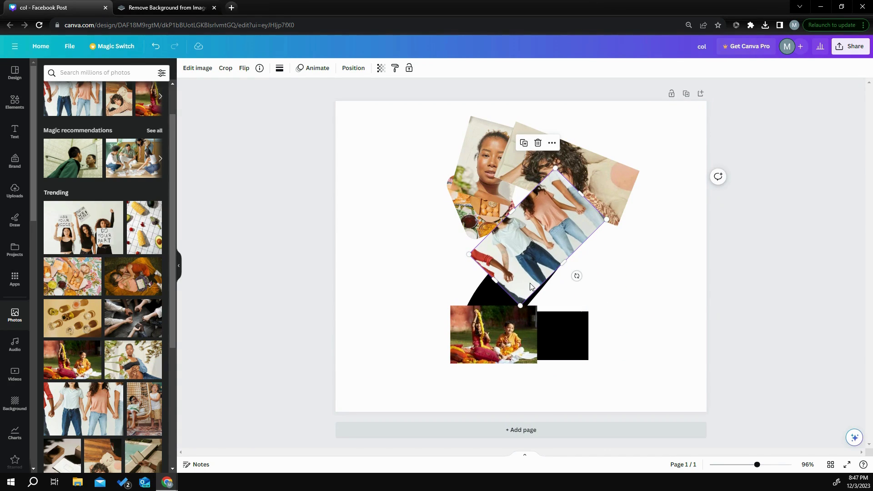
drag(565, 265, 573, 275)
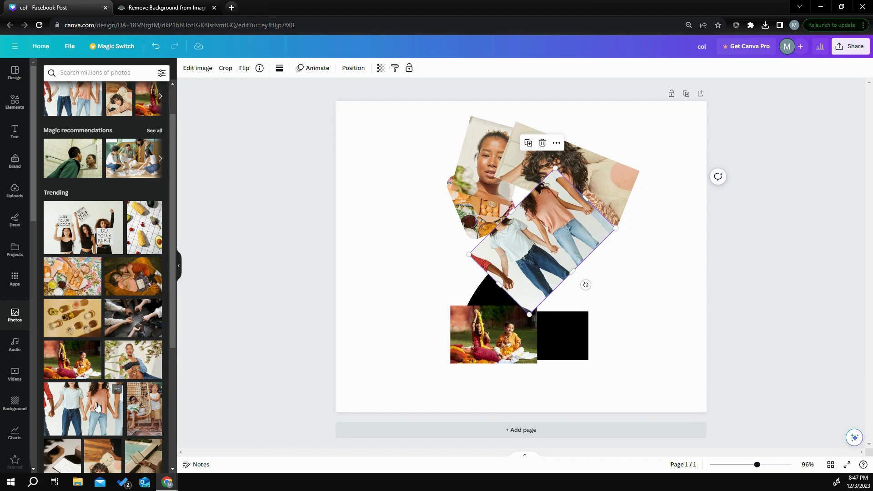
scroll(87, 448, down, 2)
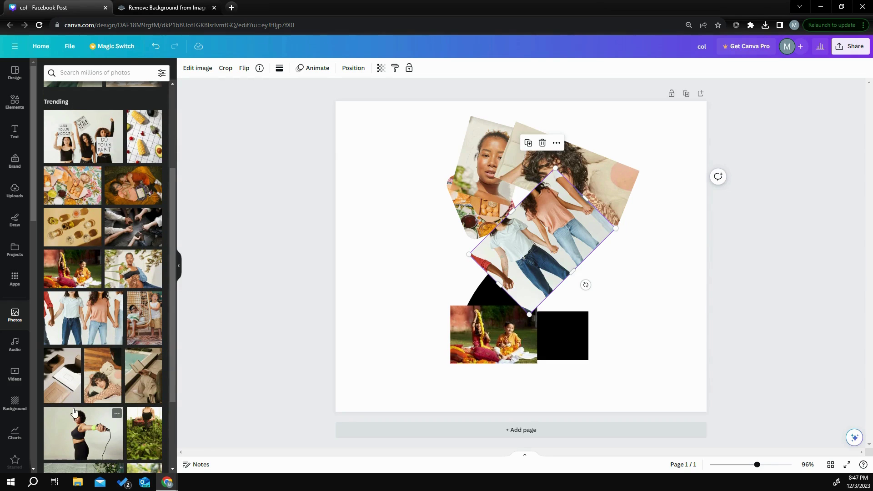
- Add the boxes photo, crop it to a slim grey strip, tilt it about 35 degrees and nudge it into place
click(63, 376)
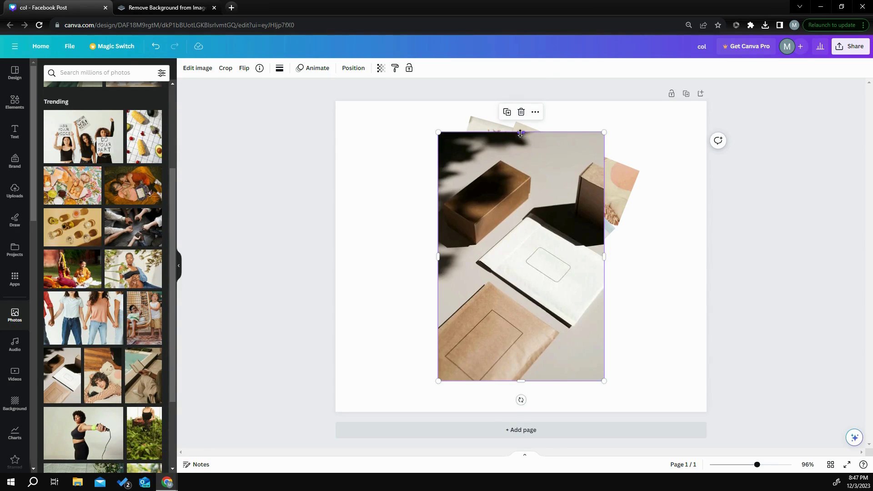
drag(521, 133, 513, 291)
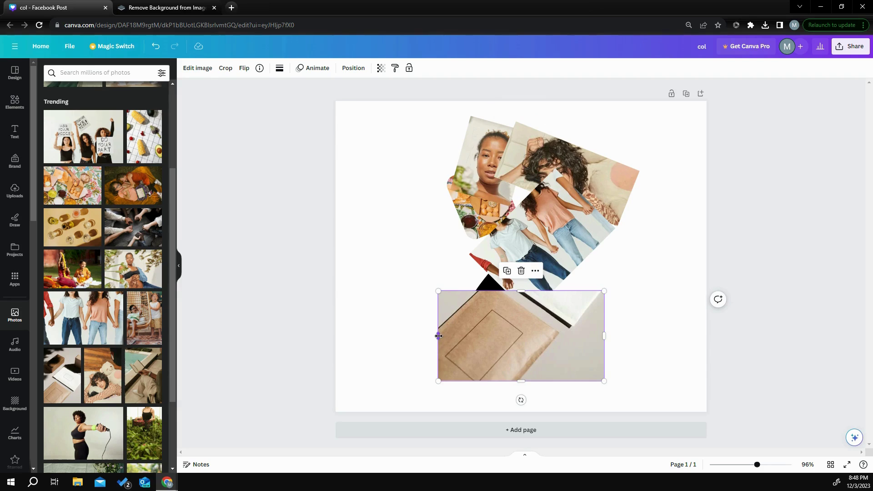
drag(438, 336, 570, 338)
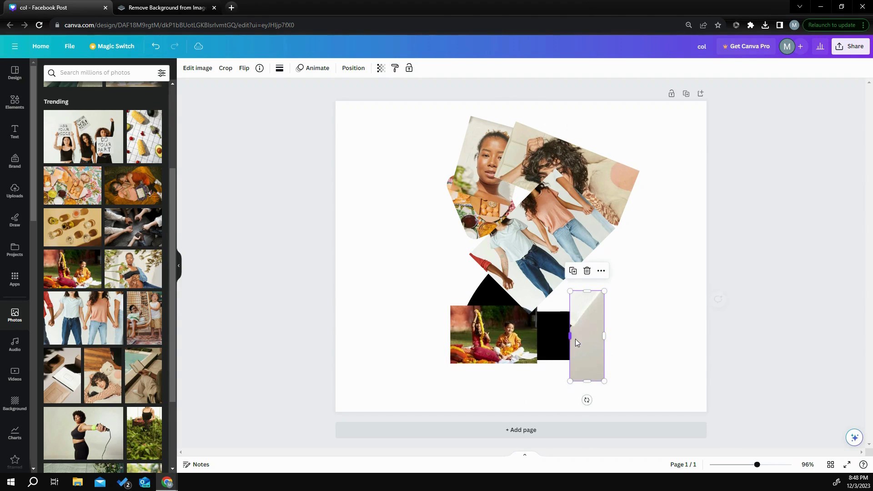
drag(587, 292, 484, 294)
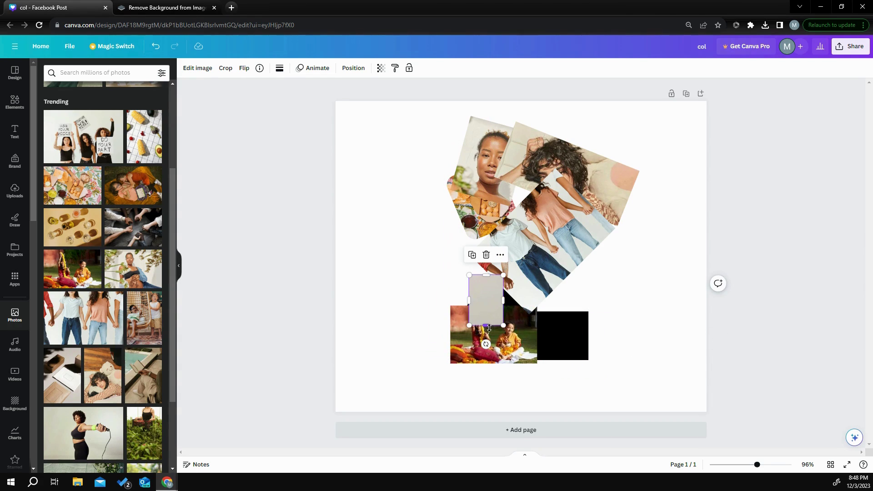
drag(486, 344, 512, 335)
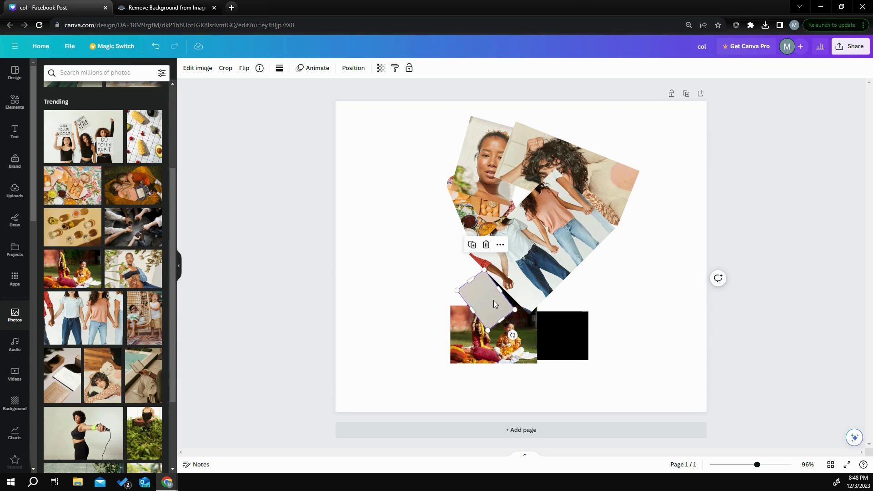
drag(494, 300, 473, 316)
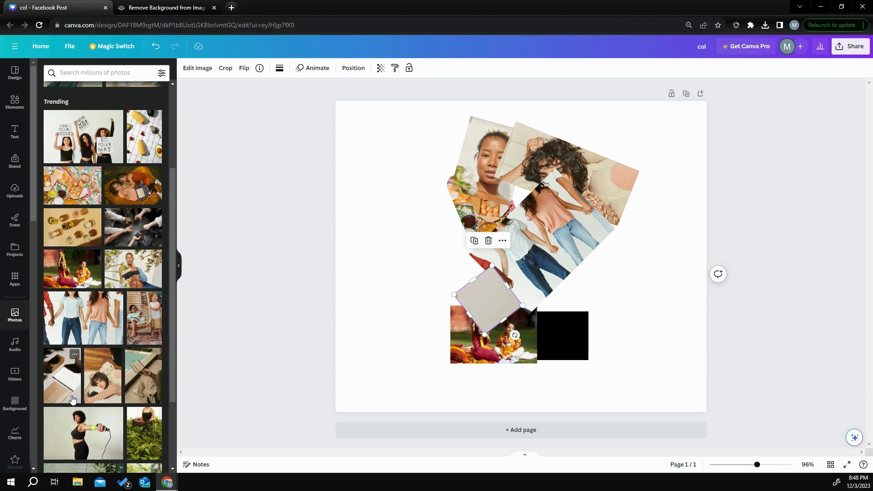
- Add the croissant-and-tea photo, crop its top and bottom, shrink it and place it beside the picnic photo
scroll(77, 399, down, 5)
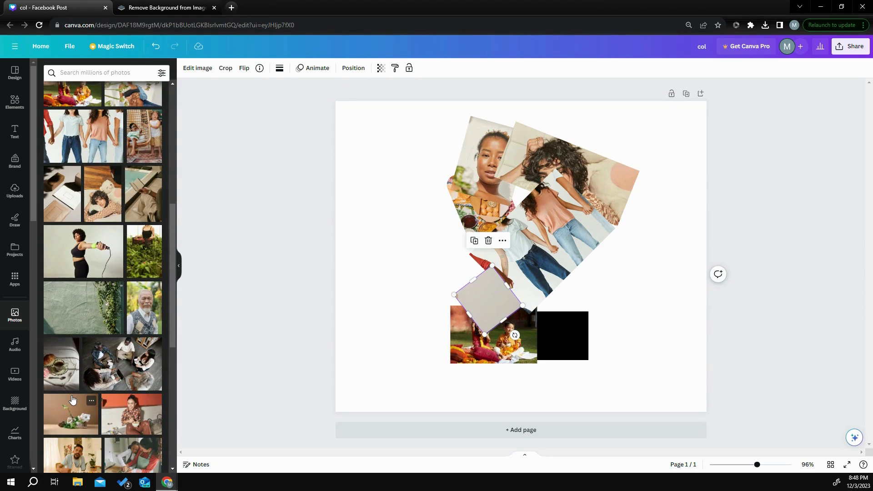
click(64, 378)
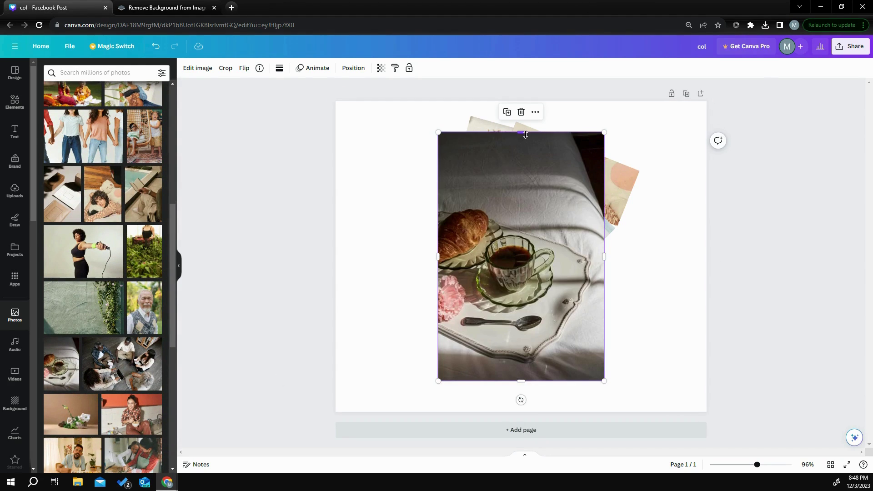
drag(525, 135, 523, 227)
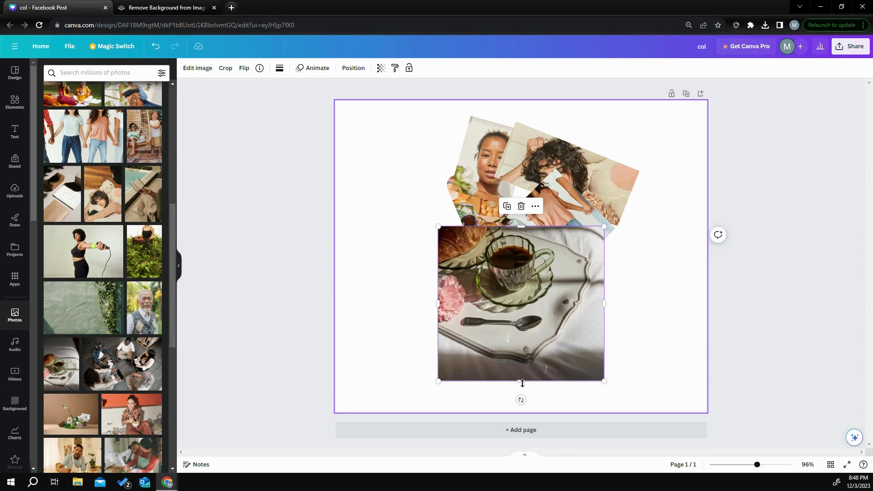
drag(523, 384, 521, 306)
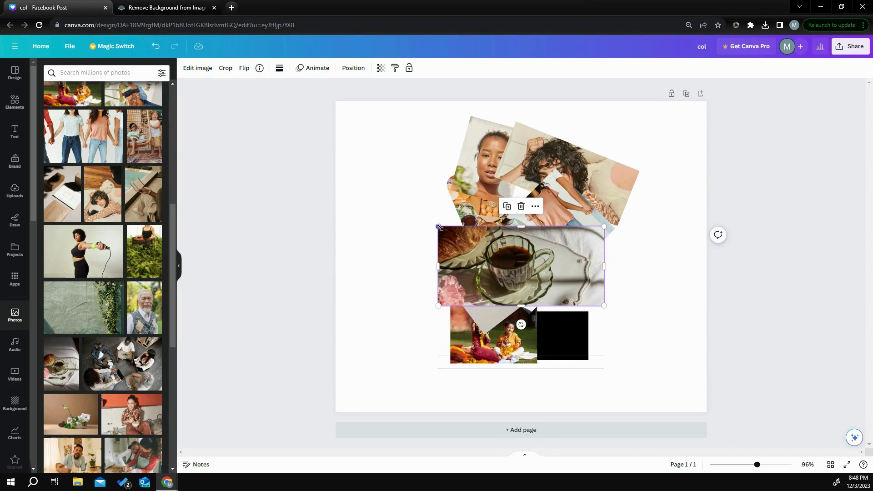
drag(440, 226, 510, 261)
drag(550, 282, 571, 363)
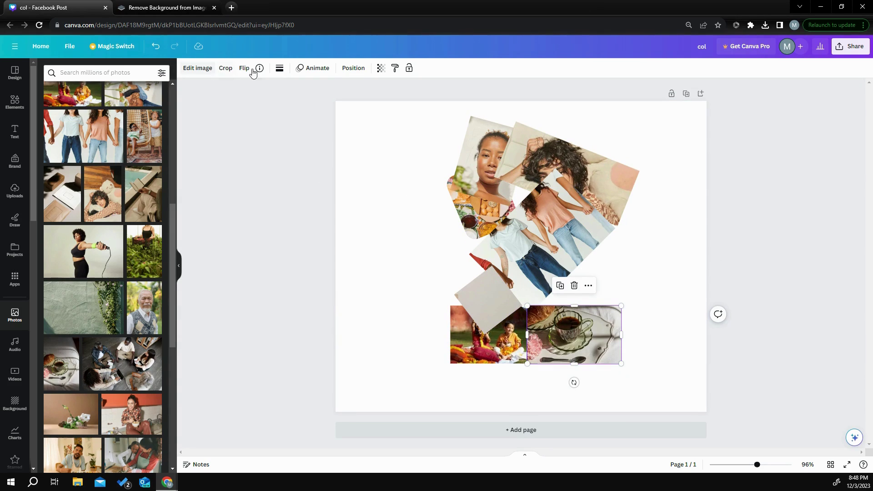
click(355, 69)
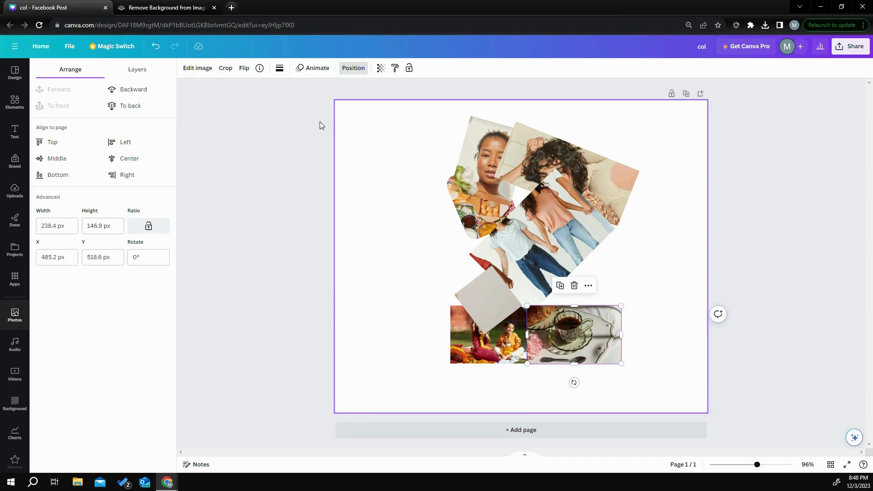
- In the Layers list, move the pale diamond behind the photos and the curly-haired woman above the two women
click(138, 69)
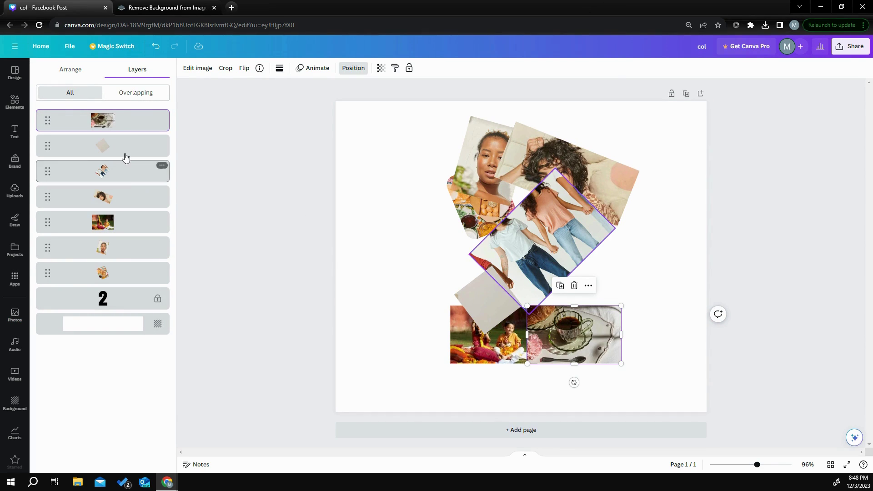
drag(122, 154, 108, 283)
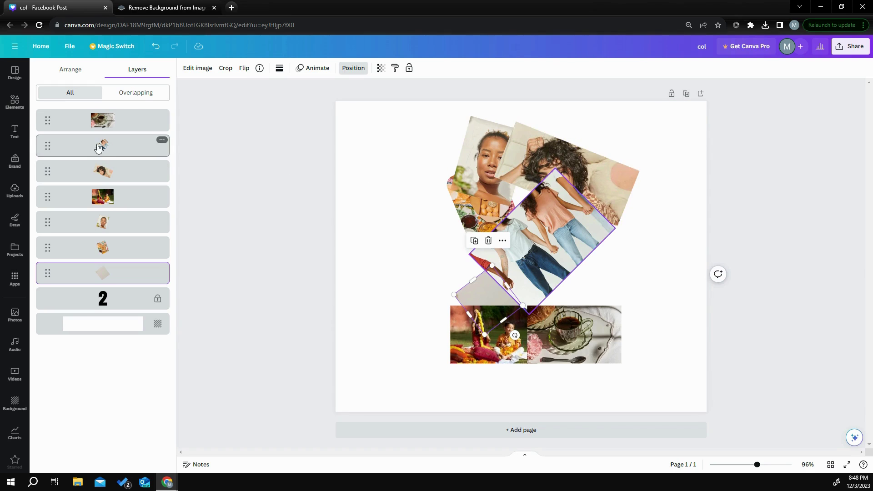
mouse_move(101, 159)
mouse_down()
mouse_move(100, 132)
mouse_move(100, 144)
mouse_up()
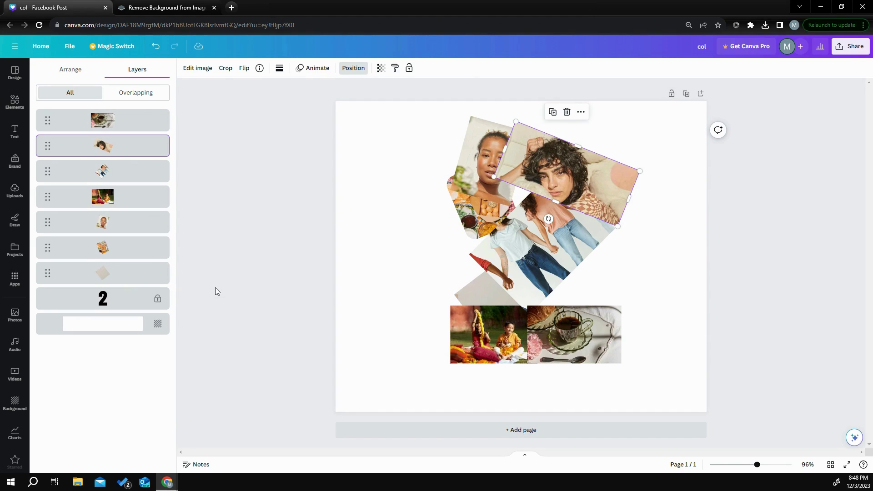
- Unlock and delete the black 2 outline
click(84, 308)
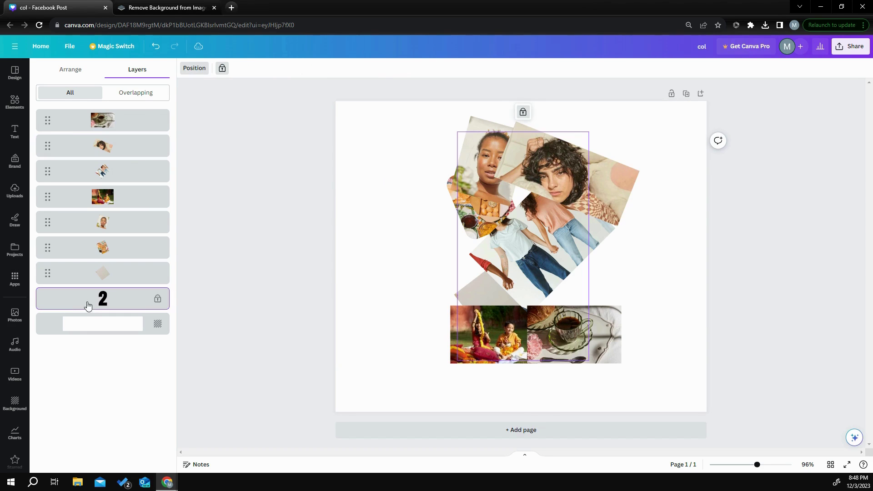
click(522, 114)
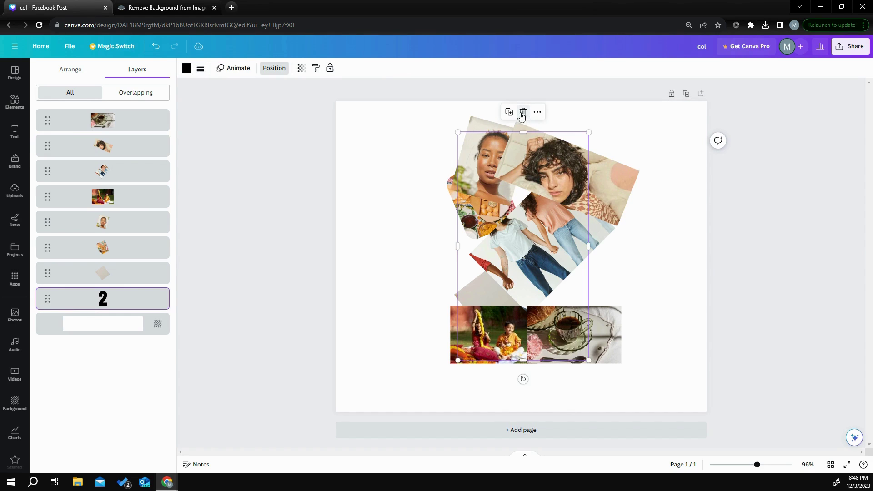
click(522, 113)
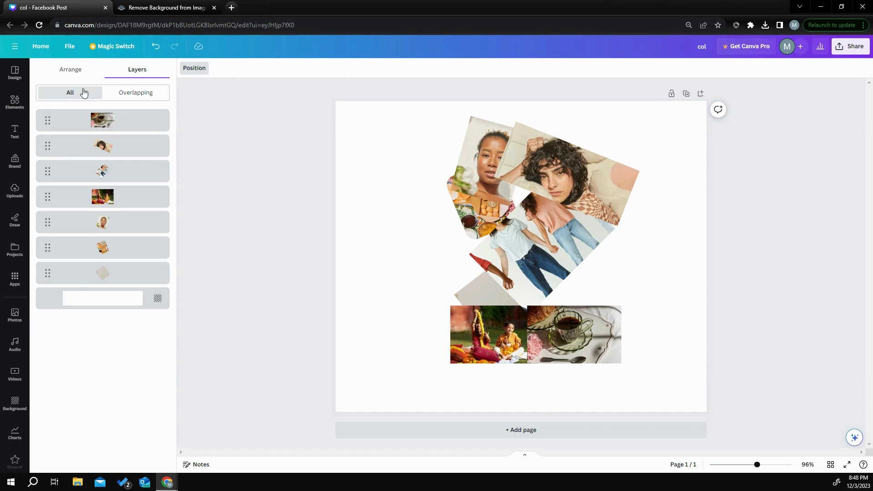
- Download the collage as a PNG and add a blank second page
click(69, 46)
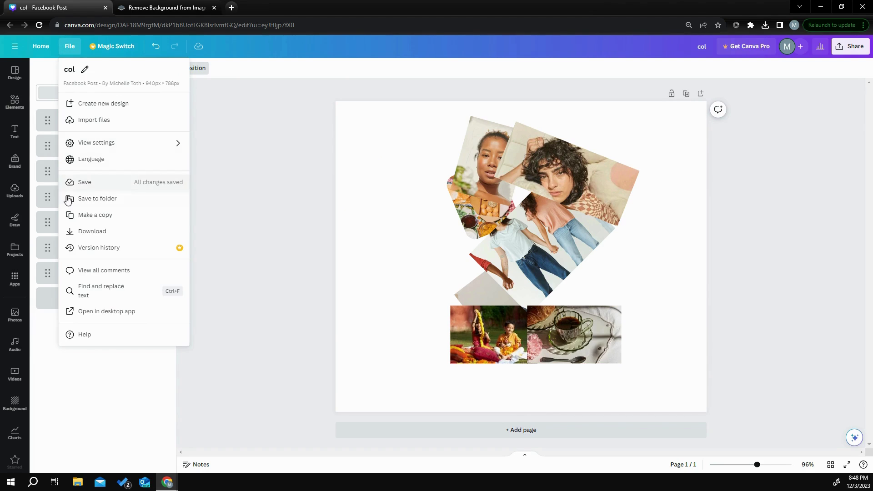
click(86, 230)
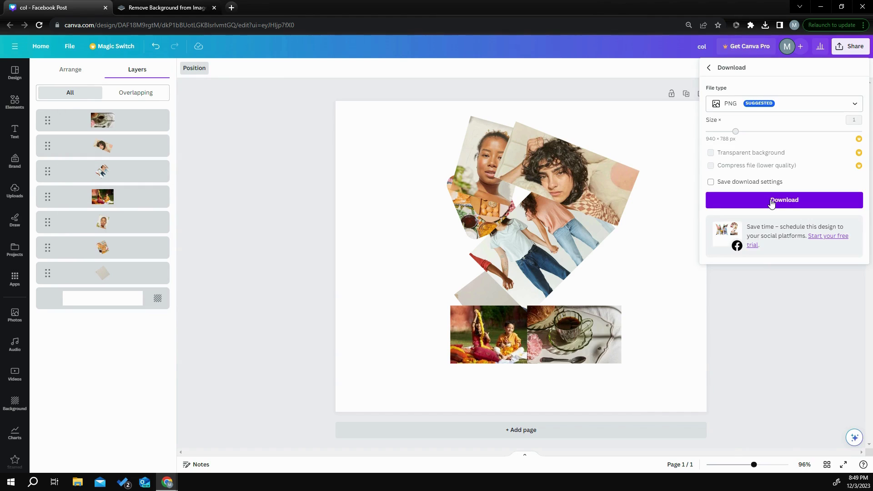
click(772, 204)
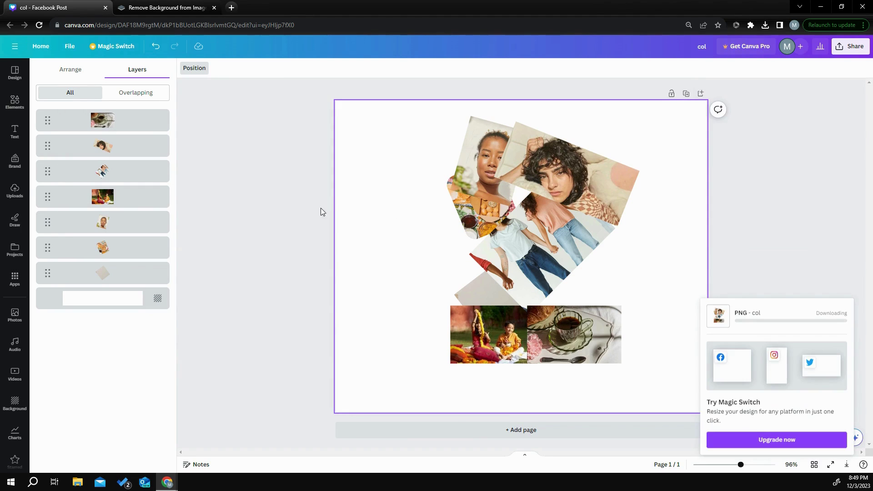
click(348, 431)
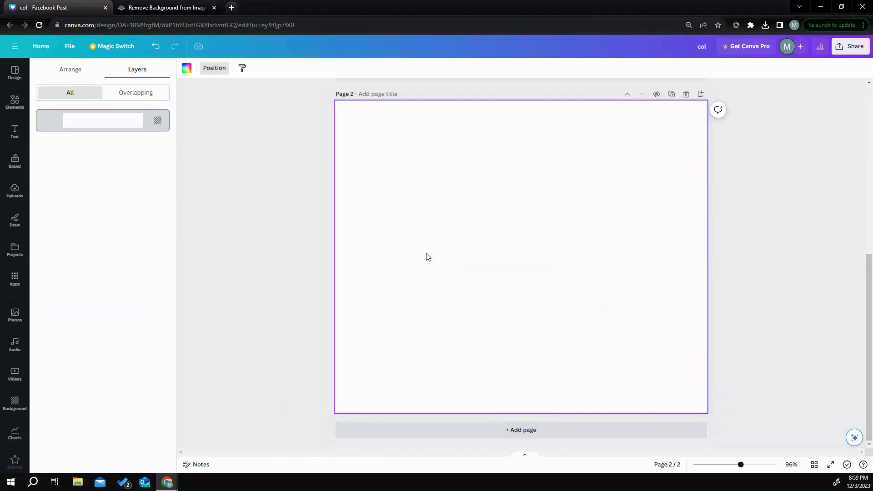
- Drag col (5).png onto page 2 and drop it into a number 2 frame from Recently used elements
click(766, 26)
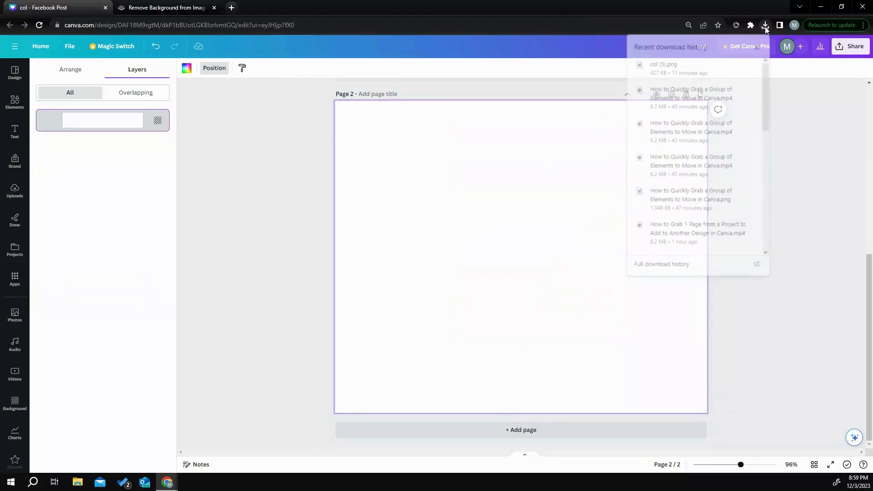
drag(686, 74, 553, 249)
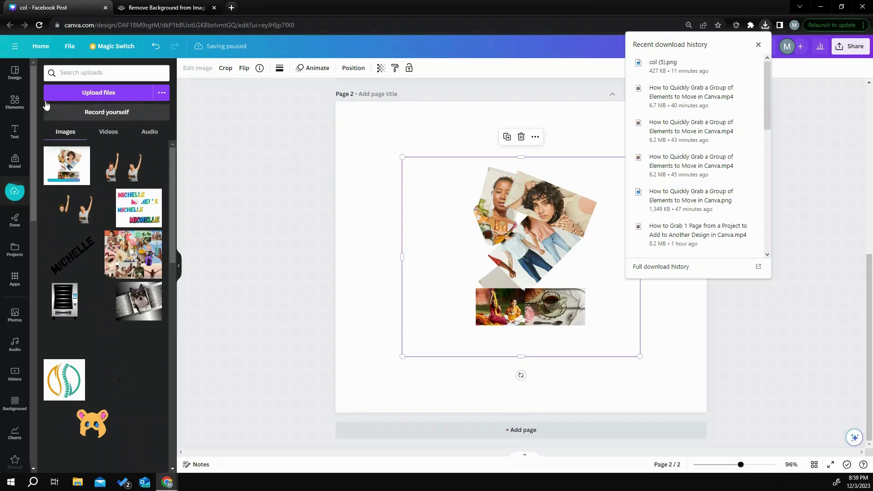
click(12, 104)
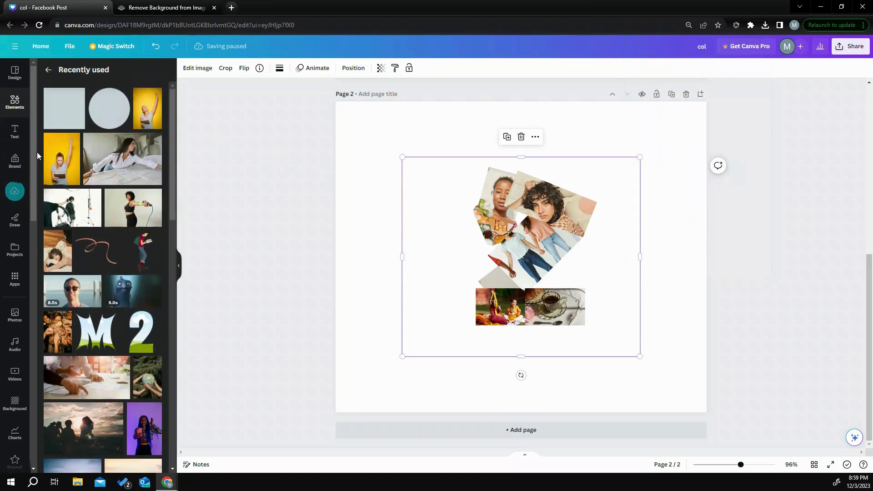
click(136, 333)
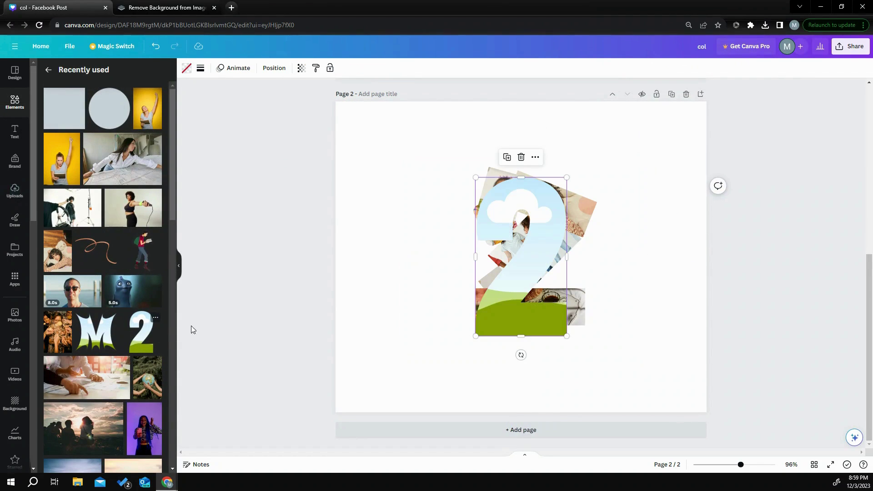
drag(511, 231, 419, 216)
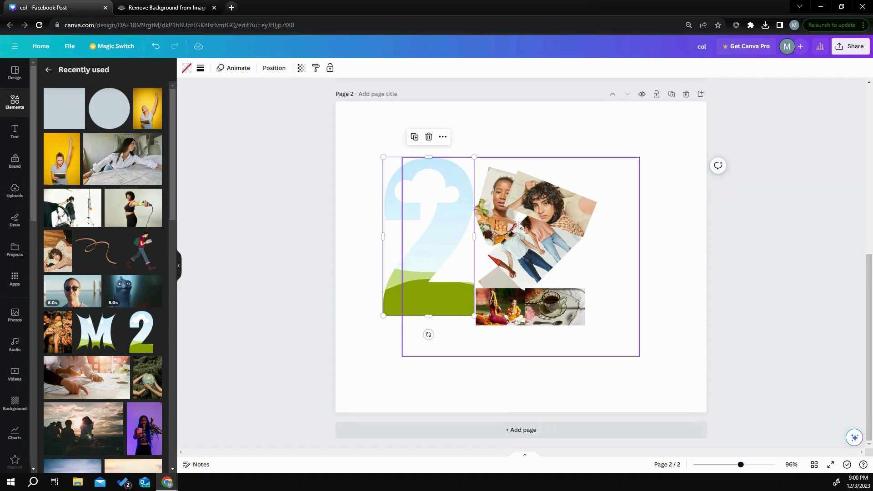
drag(518, 220, 543, 210)
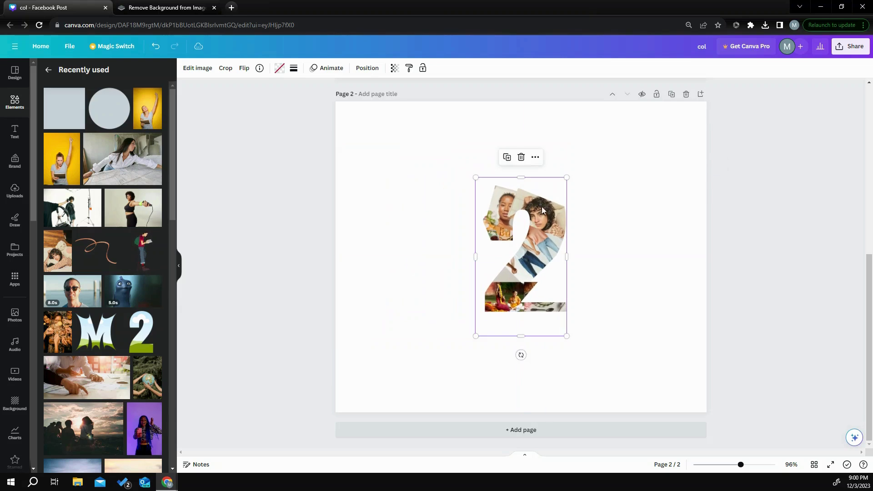
- Rescale and shift the collage within the 2 frame, with portraits at top and picnic-and-tea photos at the base
double_click(541, 216)
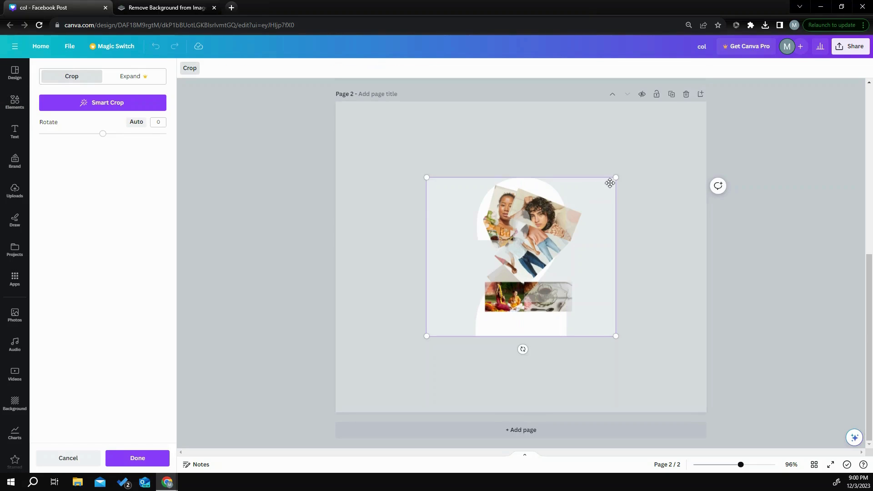
drag(615, 177, 682, 122)
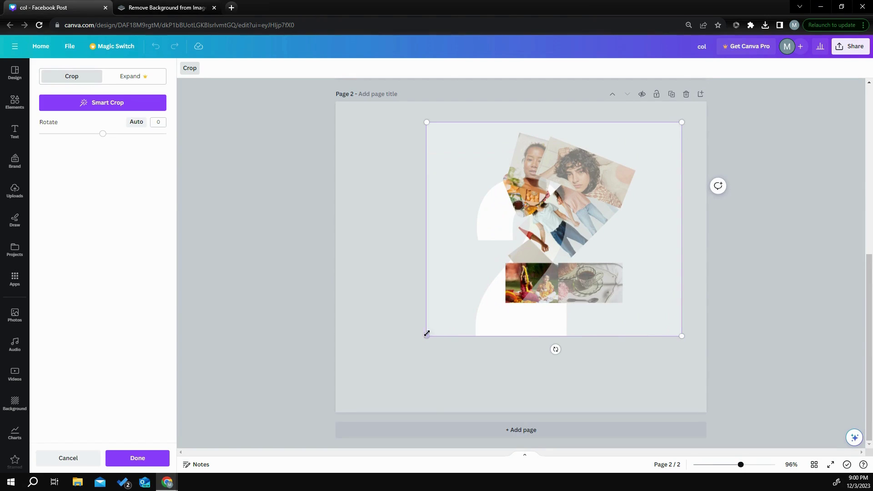
drag(427, 334, 353, 398)
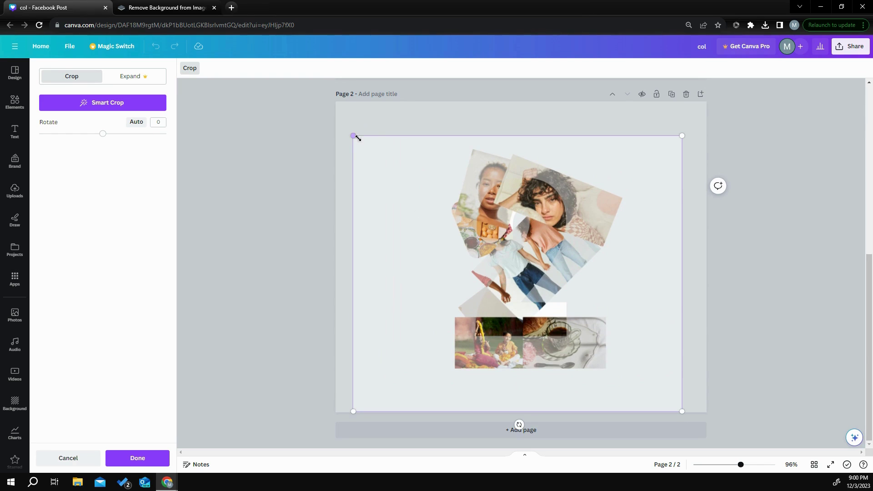
drag(353, 136, 378, 157)
drag(680, 411, 645, 353)
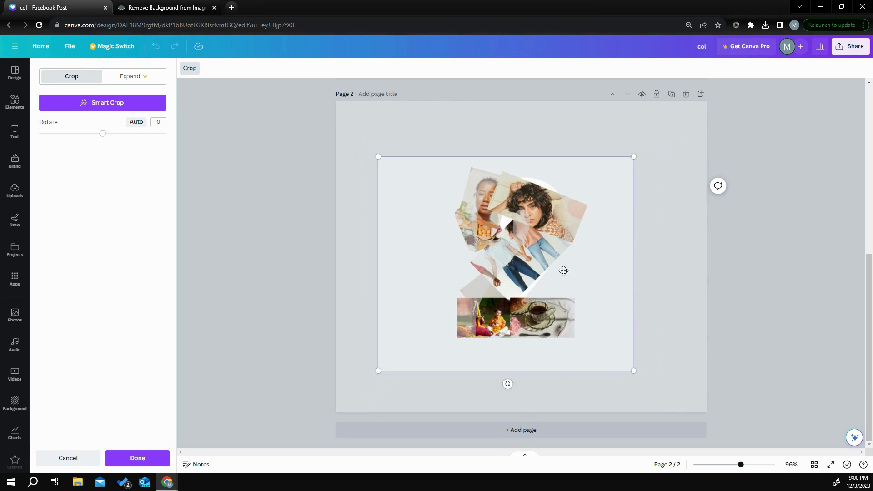
drag(563, 264, 574, 264)
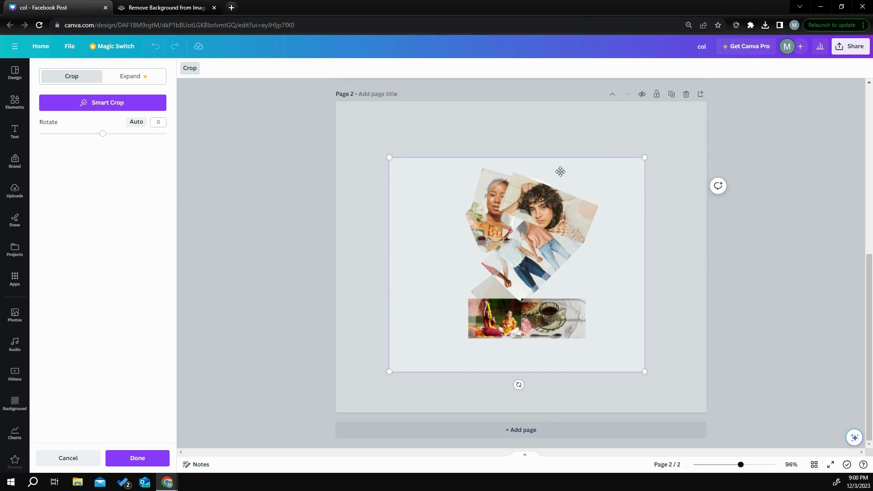
drag(646, 157, 648, 155)
- Move the collage-filled 2 frame just left of centre, vertically centred, then hide the side panel
click(381, 318)
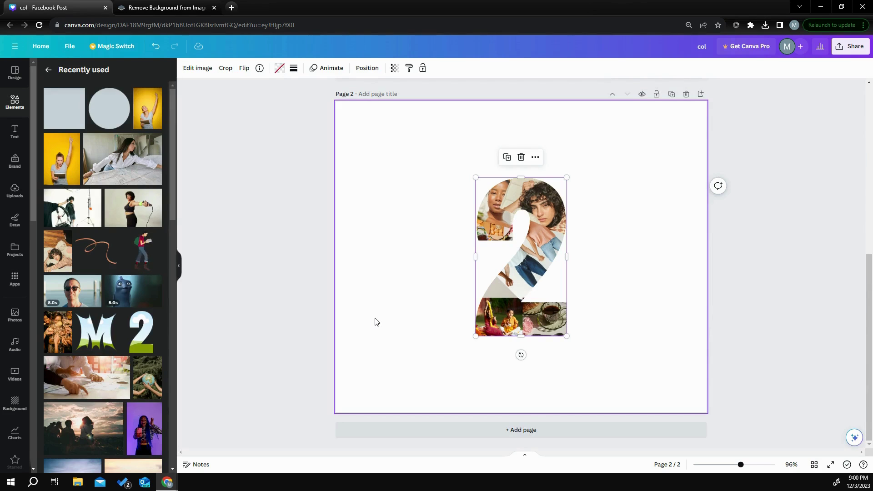
drag(507, 300, 441, 292)
click(528, 348)
drag(502, 323, 541, 325)
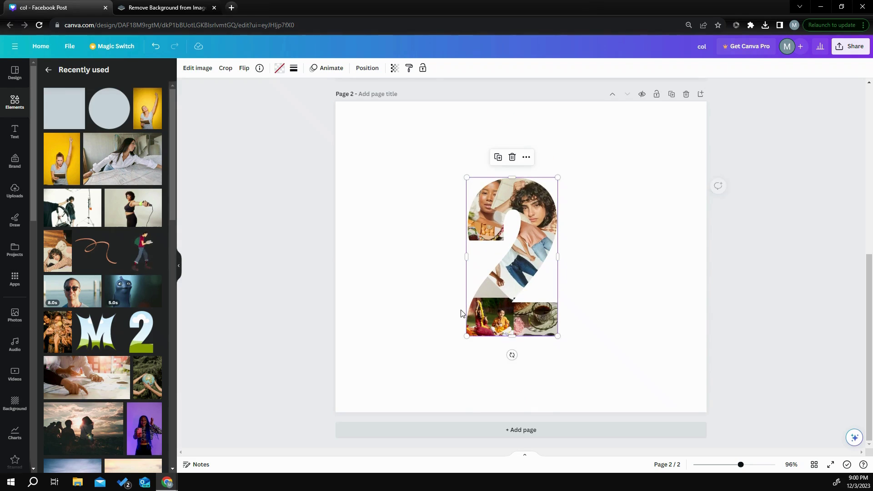
click(443, 300)
drag(514, 283, 471, 282)
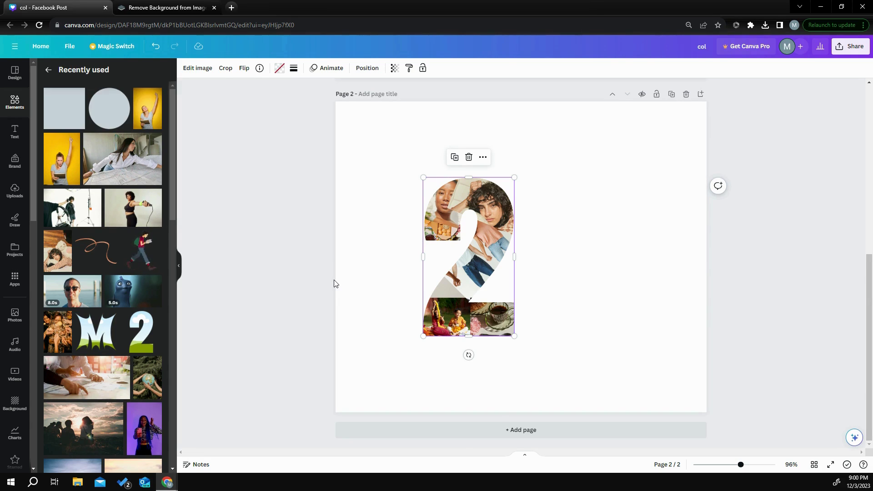
click(179, 266)
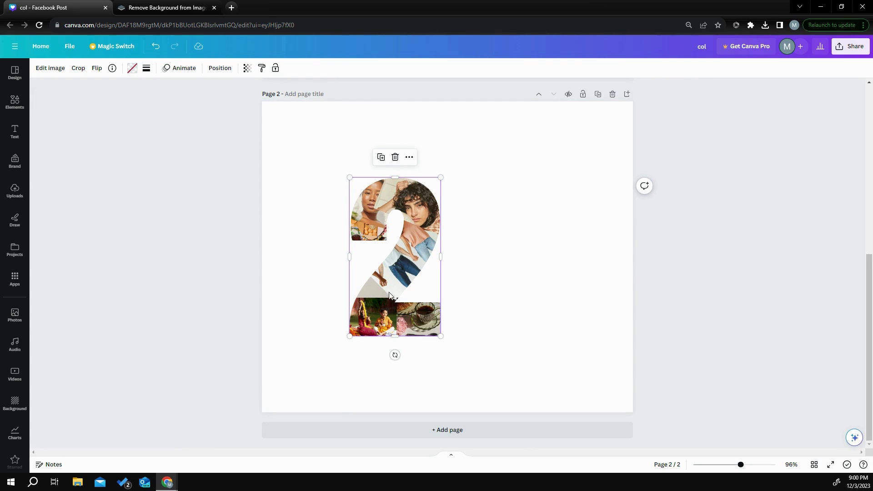